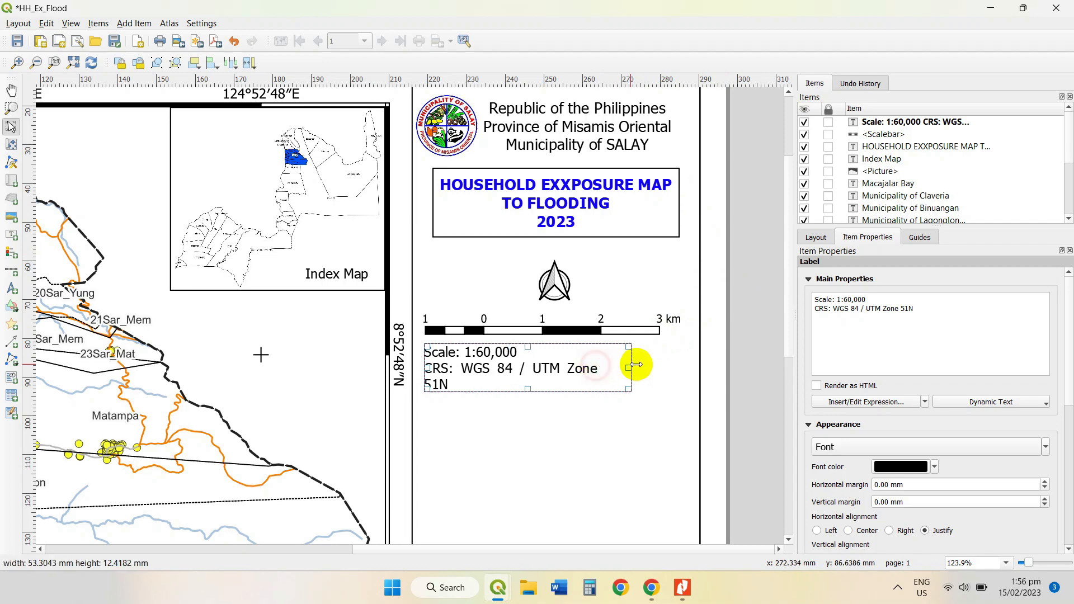
# - Set the scale and CRS label's font size to 9 and shorten its frame to fit the two lines
pyautogui.click(875, 446)
pyautogui.click(628, 234)
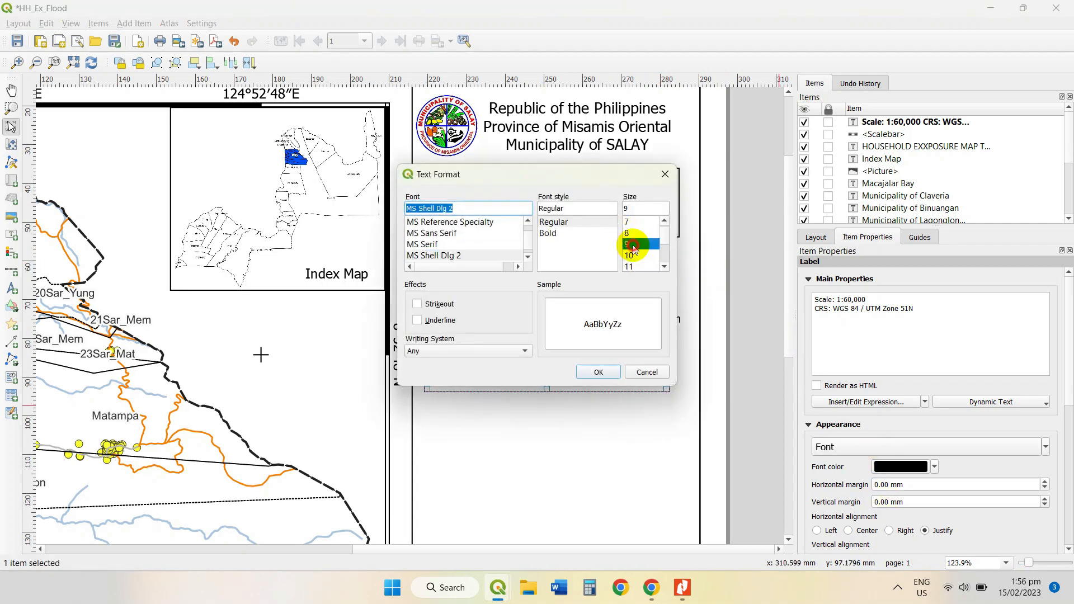
pyautogui.click(598, 372)
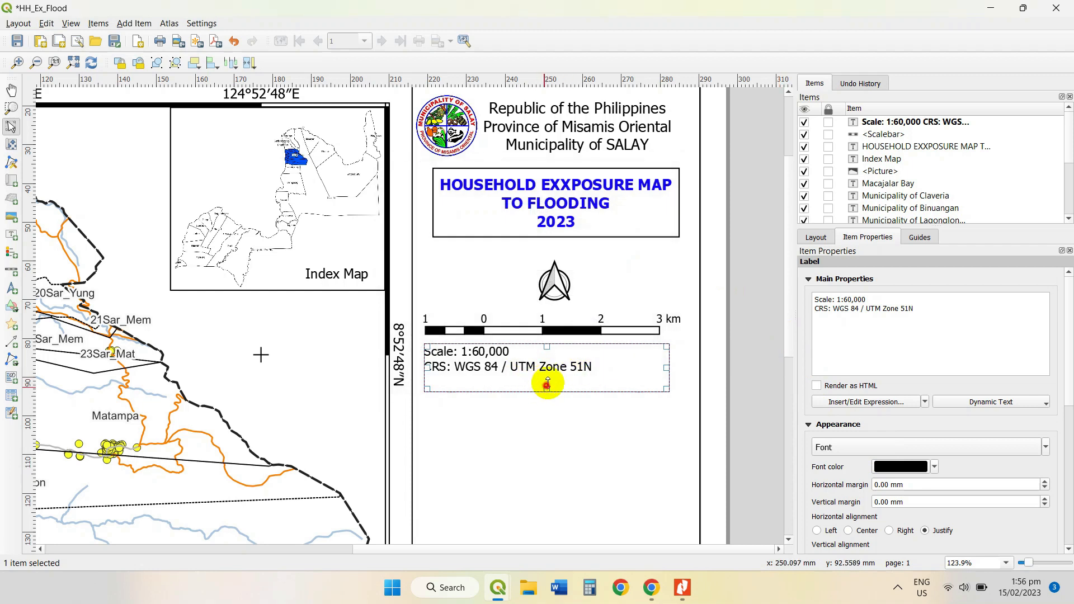
pyautogui.moveTo(547, 385); pyautogui.dragTo(553, 369)
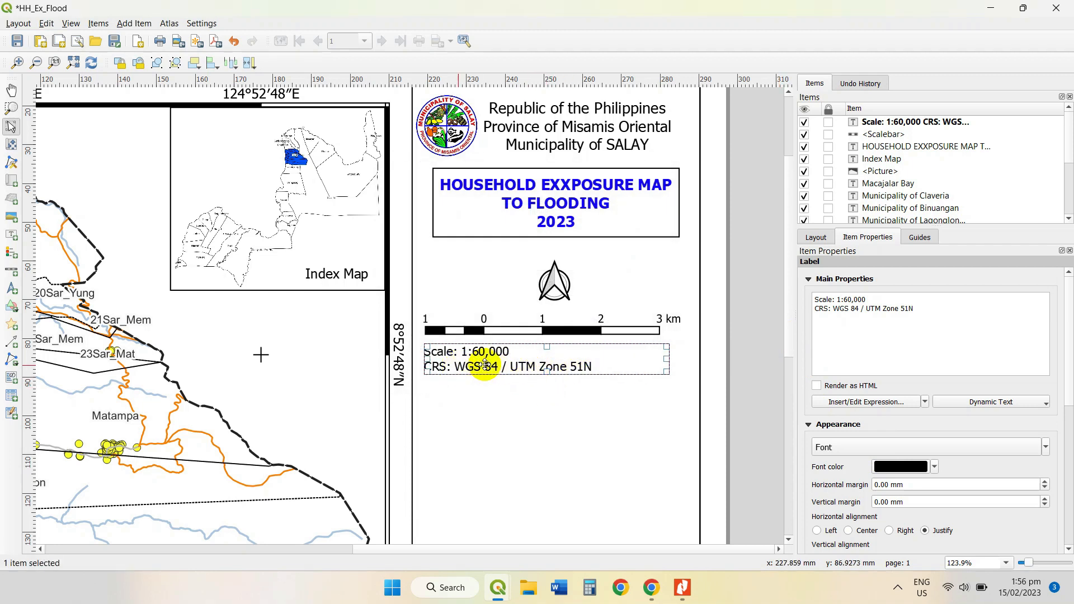
# - Check the CRS named in the label against the Household_51N layer's assigned coordinate reference system in the main project, and return to the layout
pyautogui.click(835, 308)
pyautogui.moveTo(862, 308); pyautogui.dragTo(913, 308)
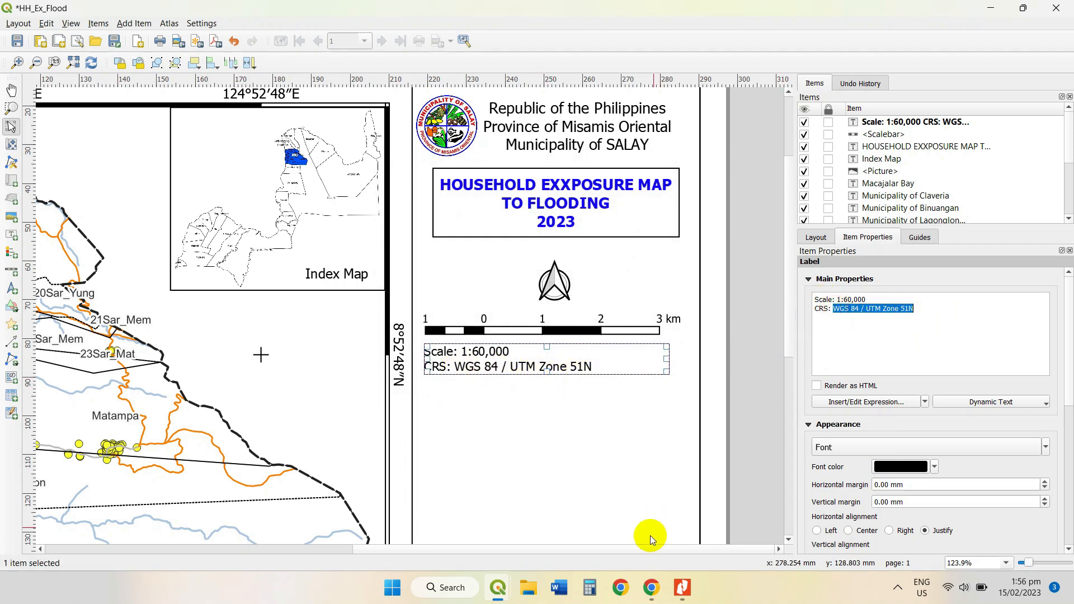
pyautogui.moveTo(488, 581)
pyautogui.click(442, 521)
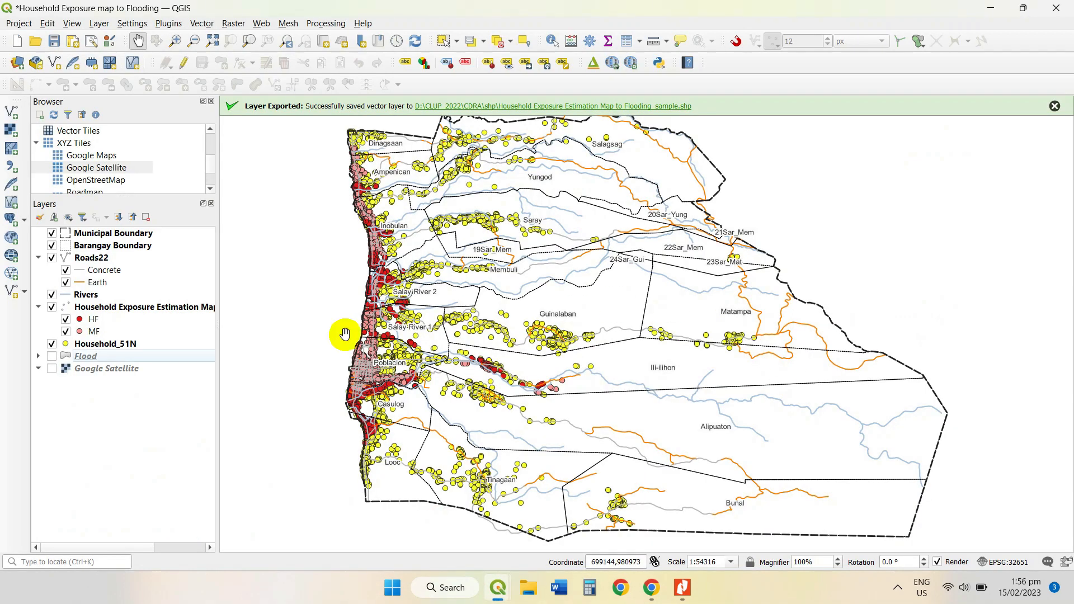
pyautogui.click(109, 347)
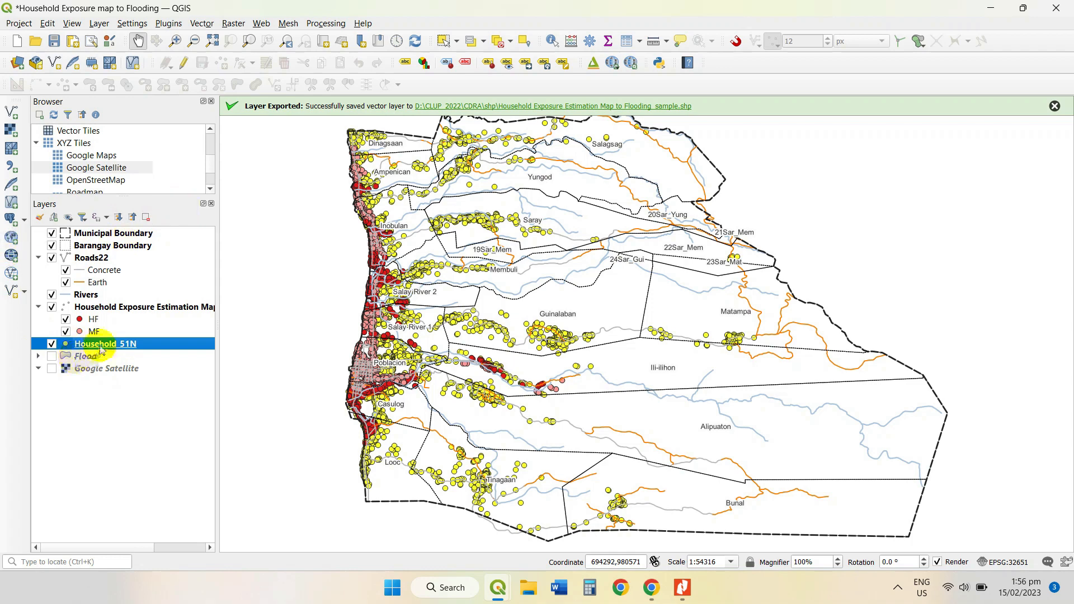
pyautogui.click(105, 347)
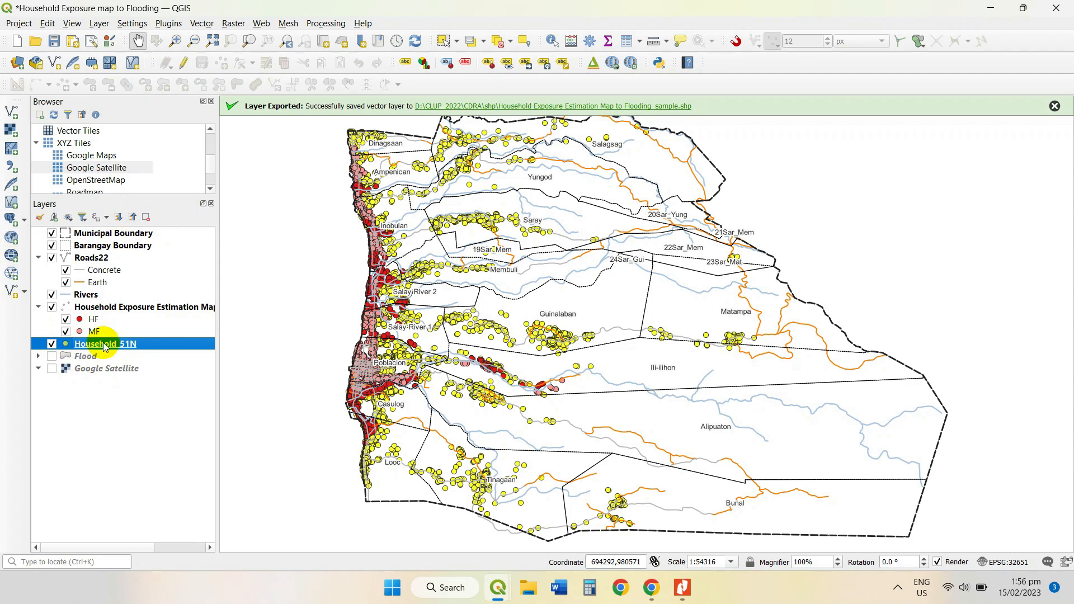
pyautogui.doubleClick(105, 345)
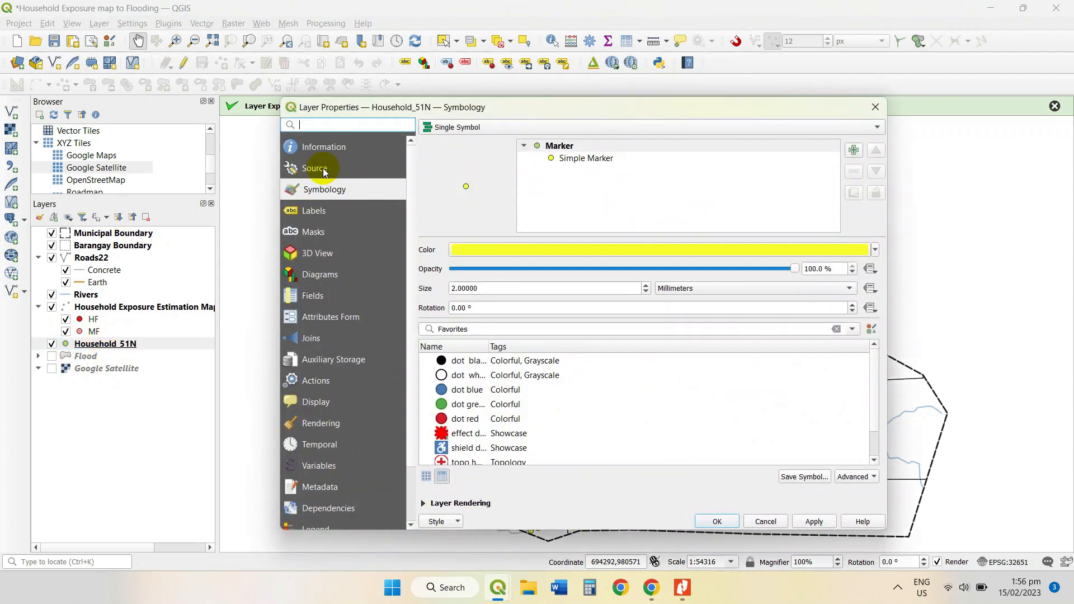
pyautogui.click(324, 170)
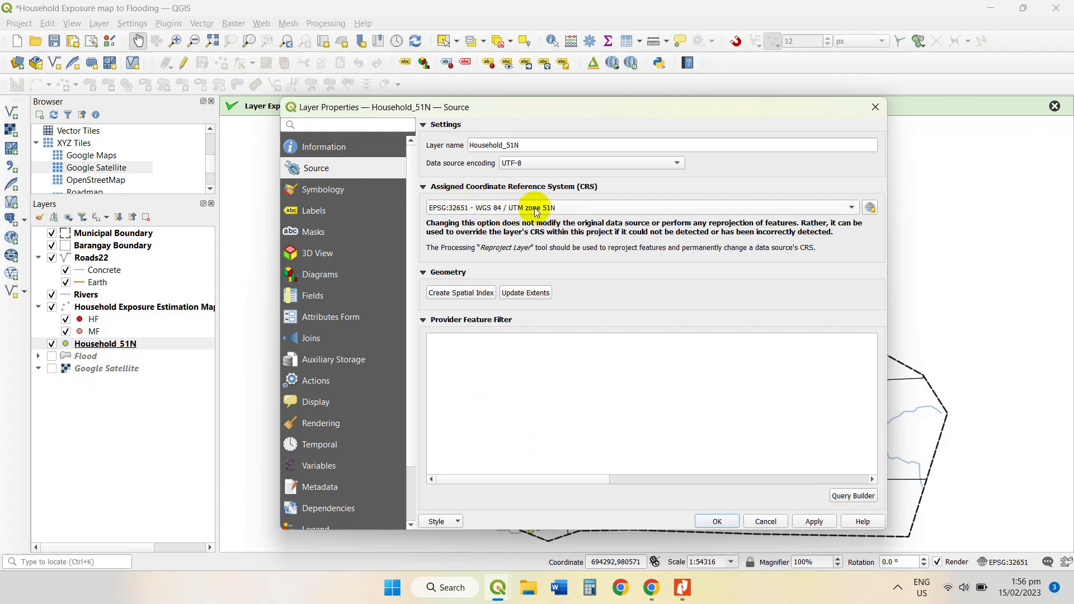
pyautogui.click(879, 109)
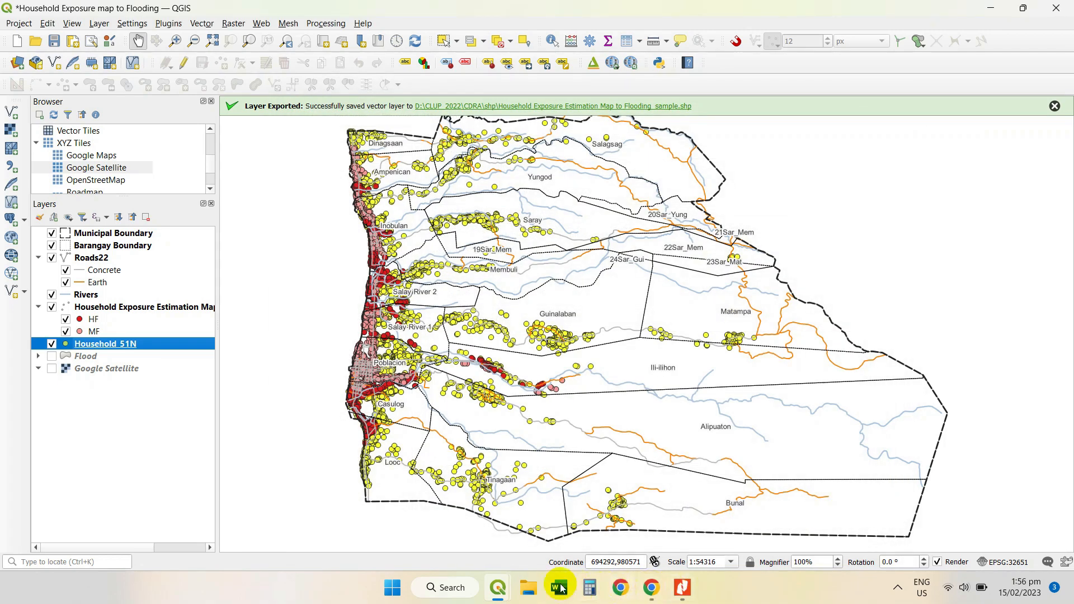
pyautogui.click(587, 537)
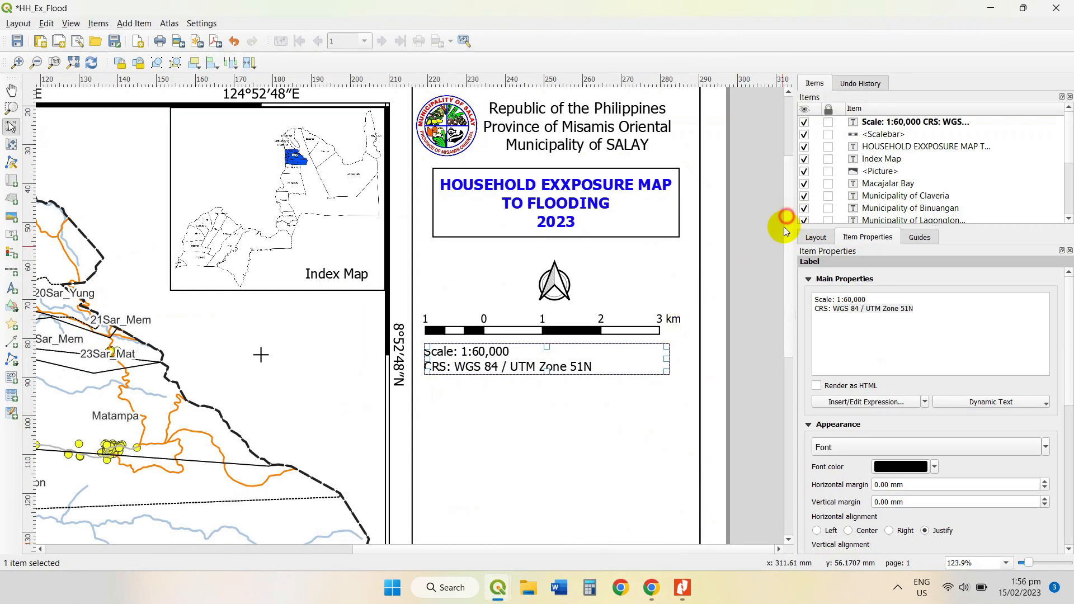
# - Add a legend in the blank area below the scale and CRS label, and move it over the map's eastern part
pyautogui.scroll(-4, 774, 290)
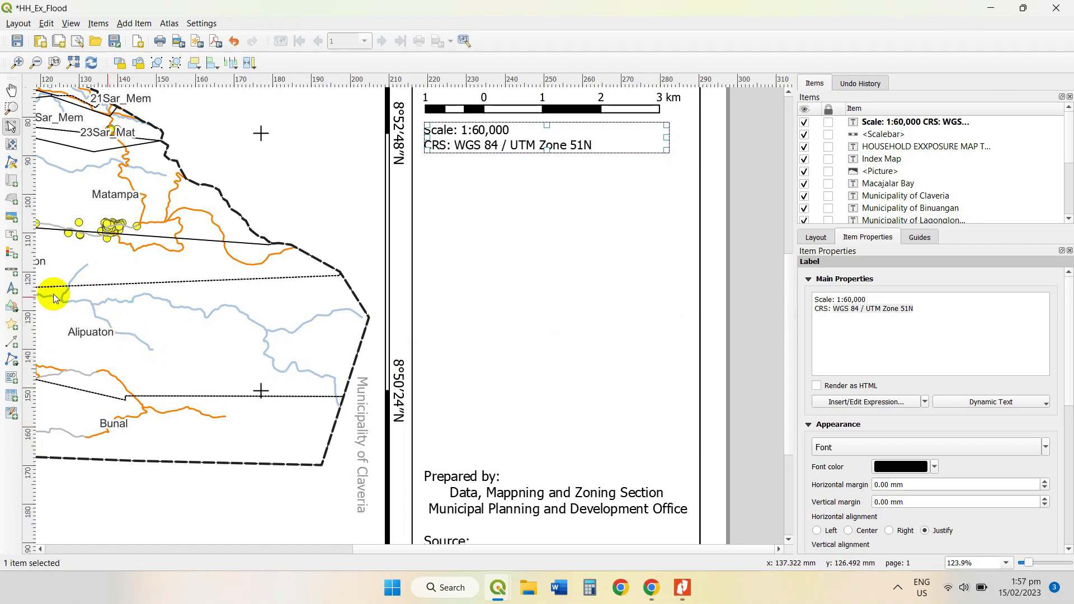
pyautogui.click(11, 253)
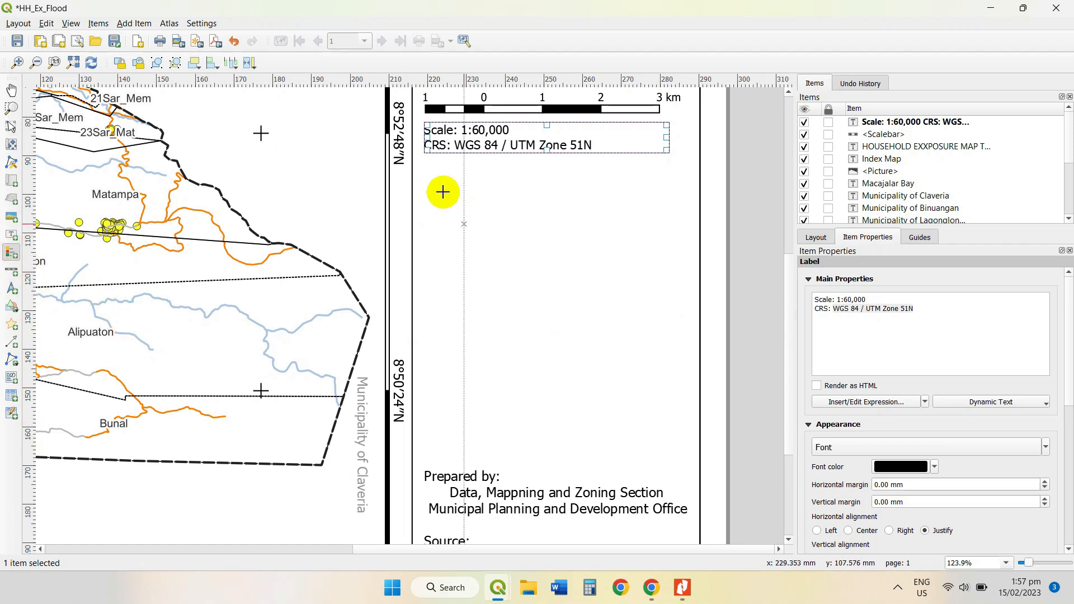
pyautogui.moveTo(429, 168); pyautogui.dragTo(655, 434)
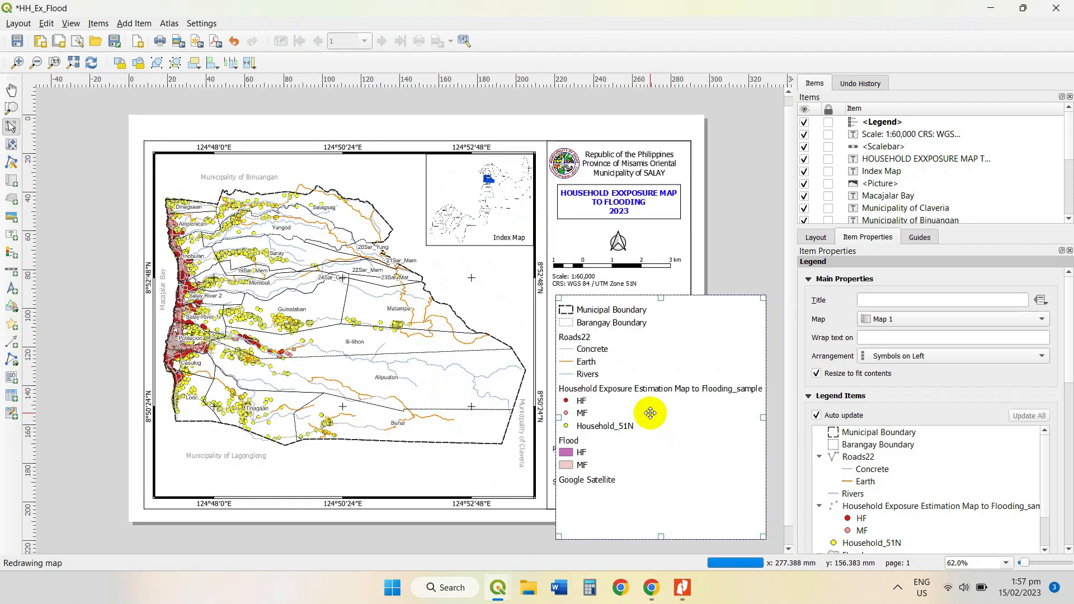
pyautogui.scroll(-1, 648, 420)
pyautogui.moveTo(604, 400); pyautogui.dragTo(481, 293)
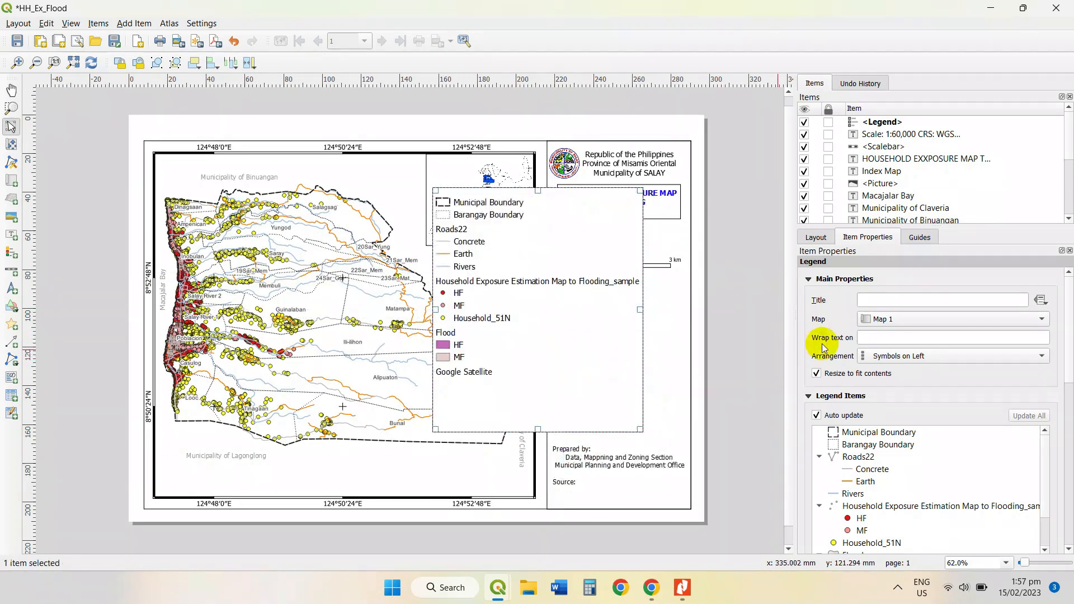
# - Title the legend "Legend:" and turn off automatic updating of its items
pyautogui.click(865, 300)
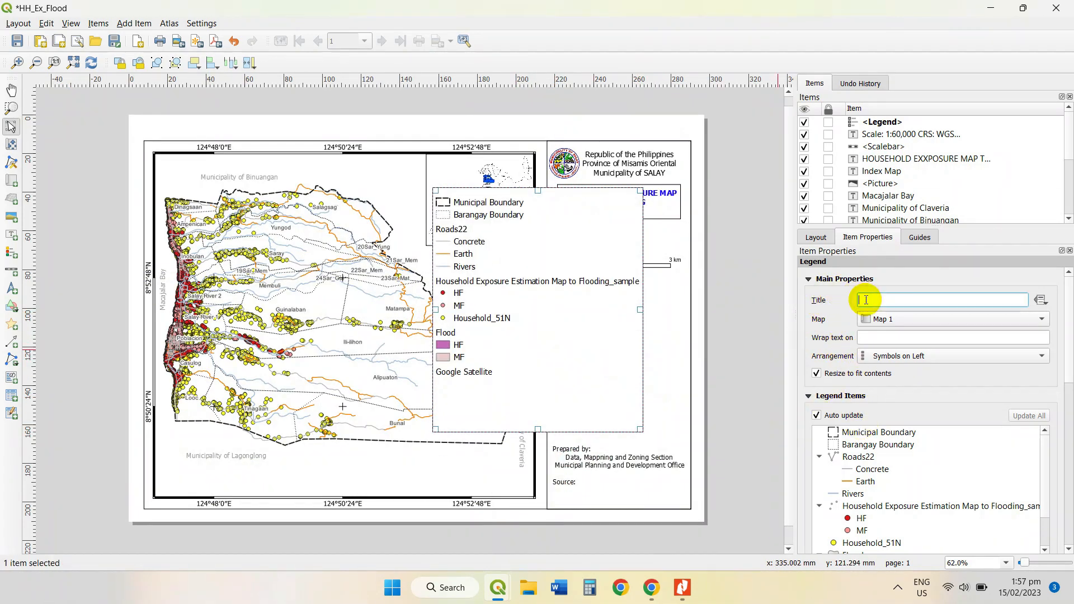
pyautogui.write('Legend:')
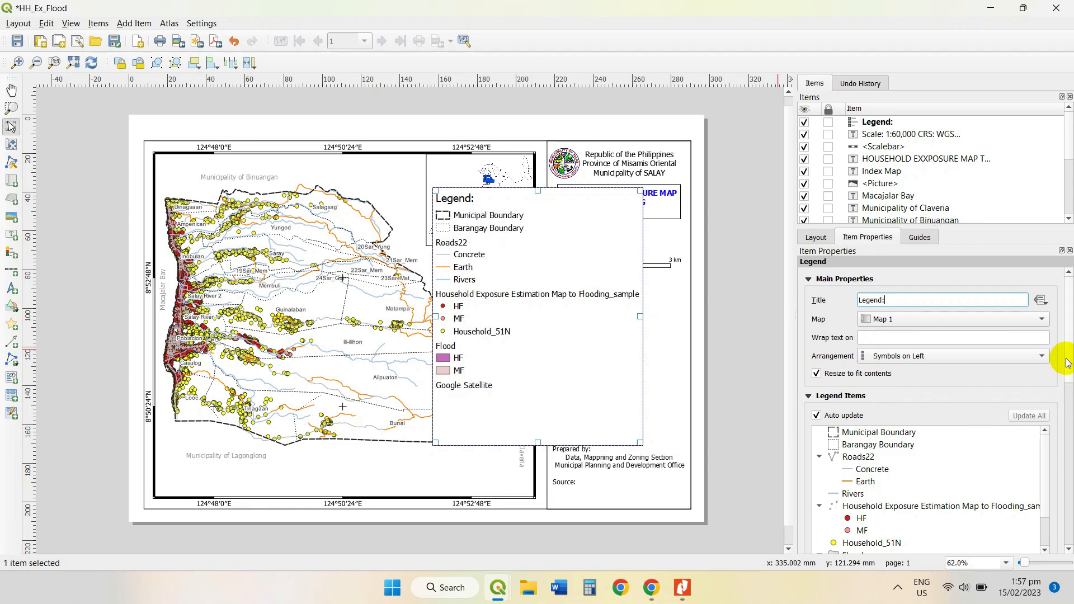
pyautogui.moveTo(1065, 344); pyautogui.dragTo(1065, 389)
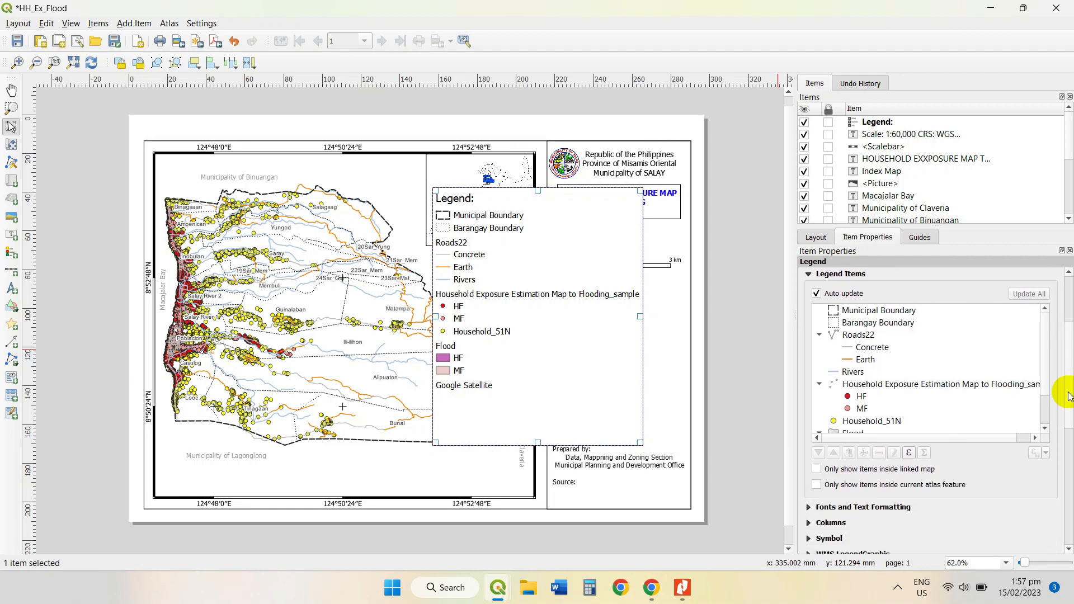
pyautogui.click(875, 386)
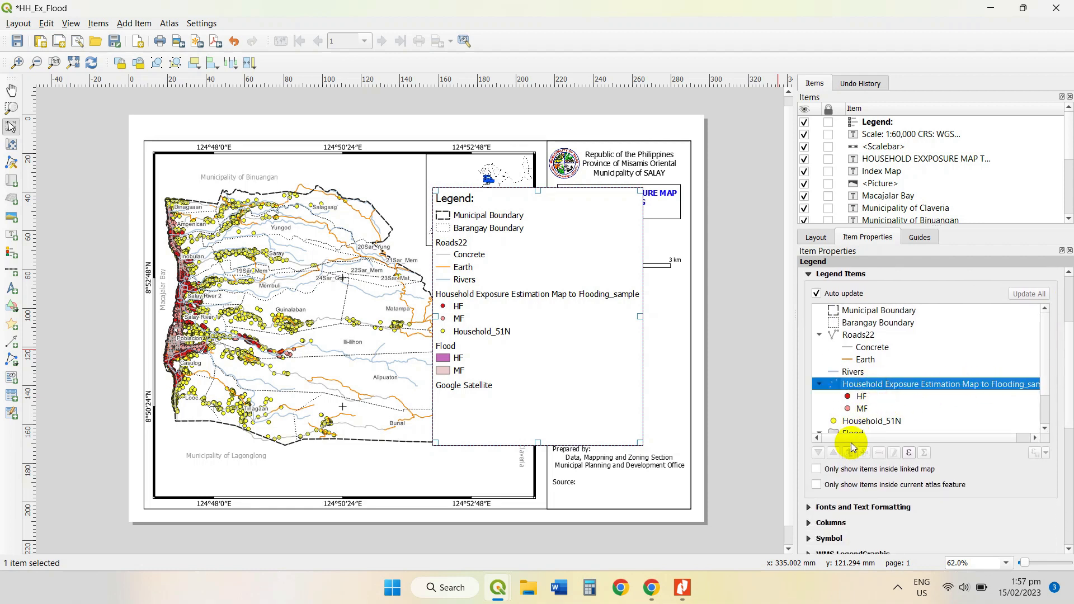
pyautogui.click(817, 294)
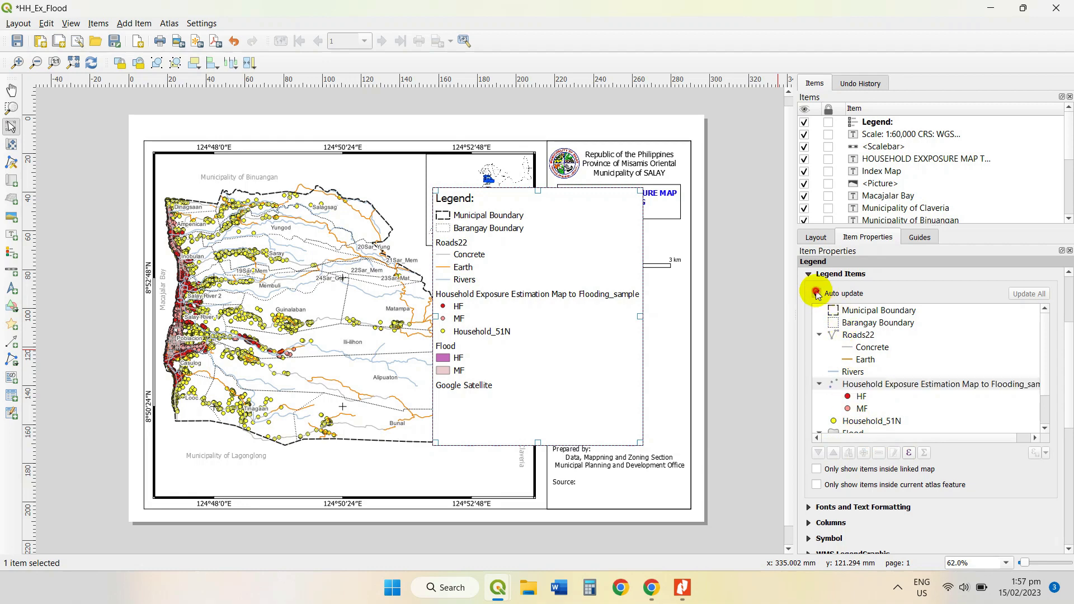
# - Move the Household Exposure Estimation Map to Flooding_sample group to the first place in the legend
pyautogui.click(856, 385)
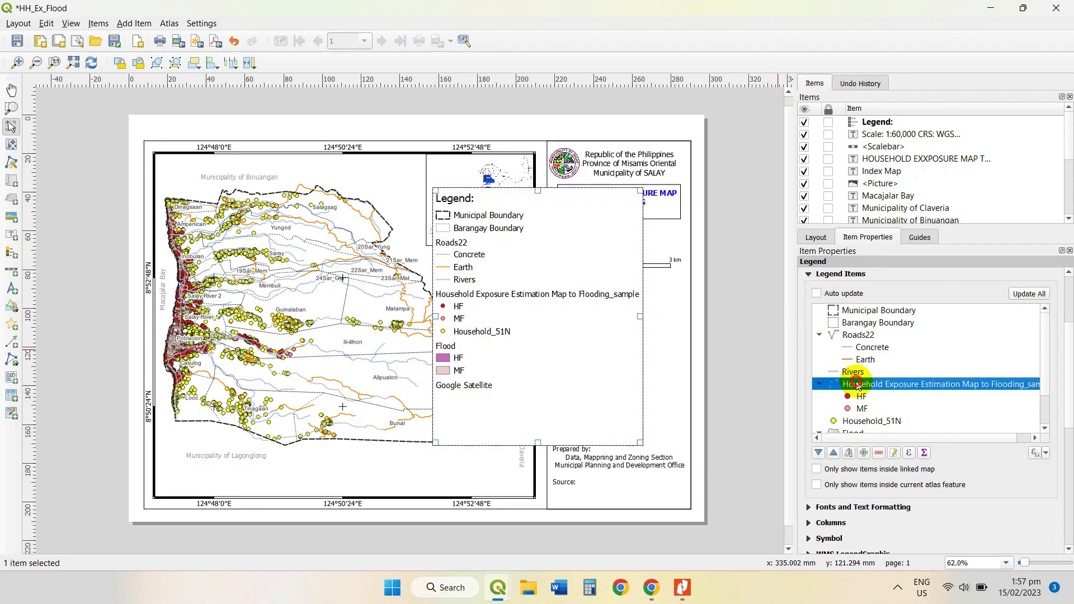
pyautogui.click(833, 452)
pyautogui.click(834, 453)
pyautogui.click(834, 453)
pyautogui.click(834, 453)
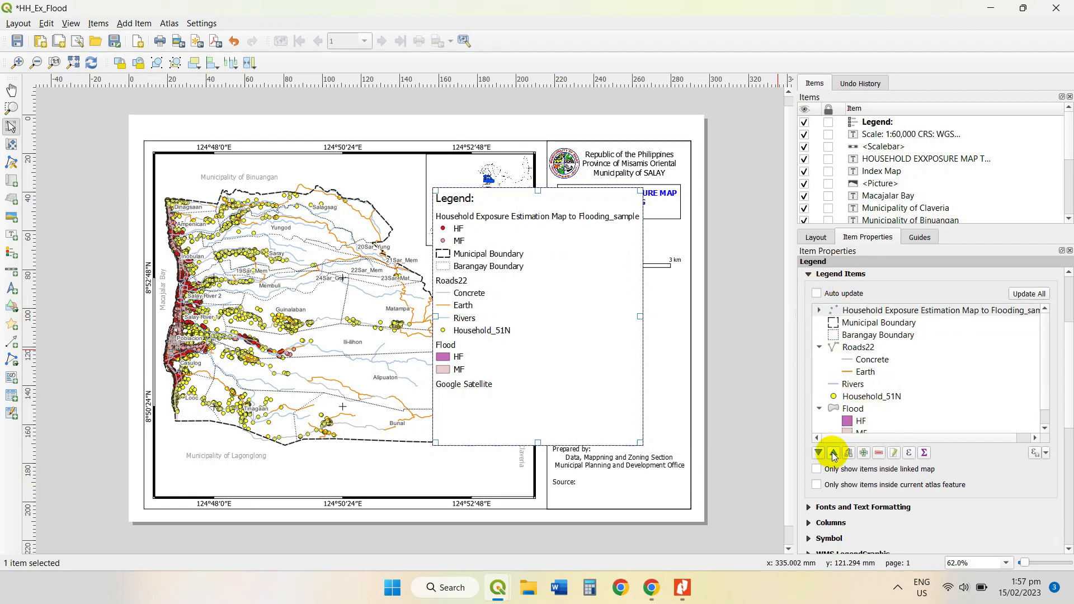
# - Relabel the household exposure legend group as "Household Exposure to Flooding_sample", with a line break before "to"
pyautogui.click(895, 452)
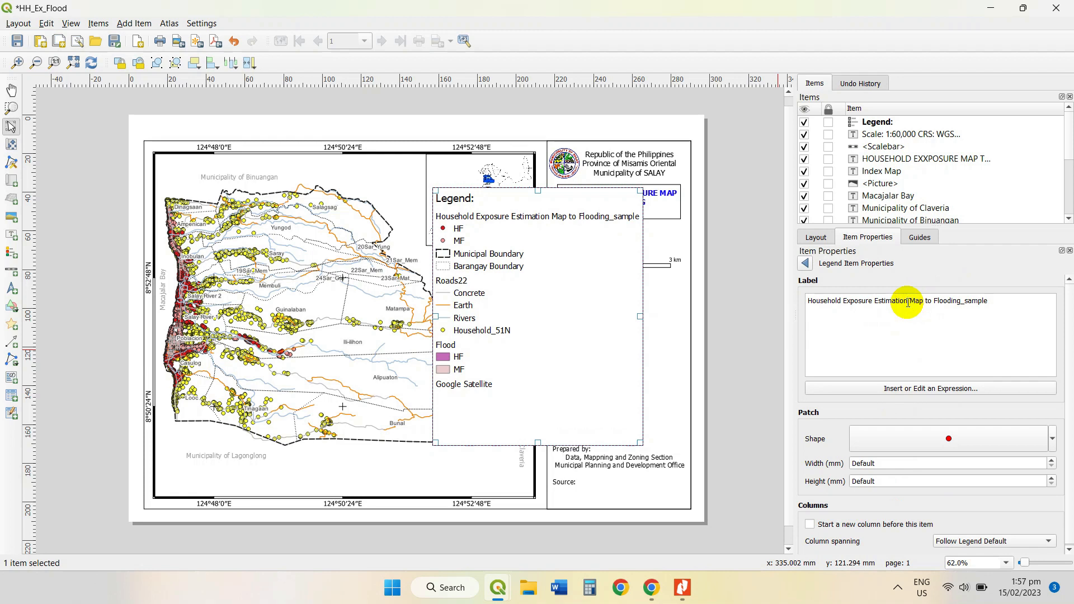
pyautogui.press('BackSpace')
pyautogui.press('BackSpace')
pyautogui.press('BackSpace')
pyautogui.press('BackSpace')
pyautogui.press('BackSpace')
pyautogui.press('BackSpace')
pyautogui.press('BackSpace')
pyautogui.press('BackSpace')
pyautogui.press('BackSpace')
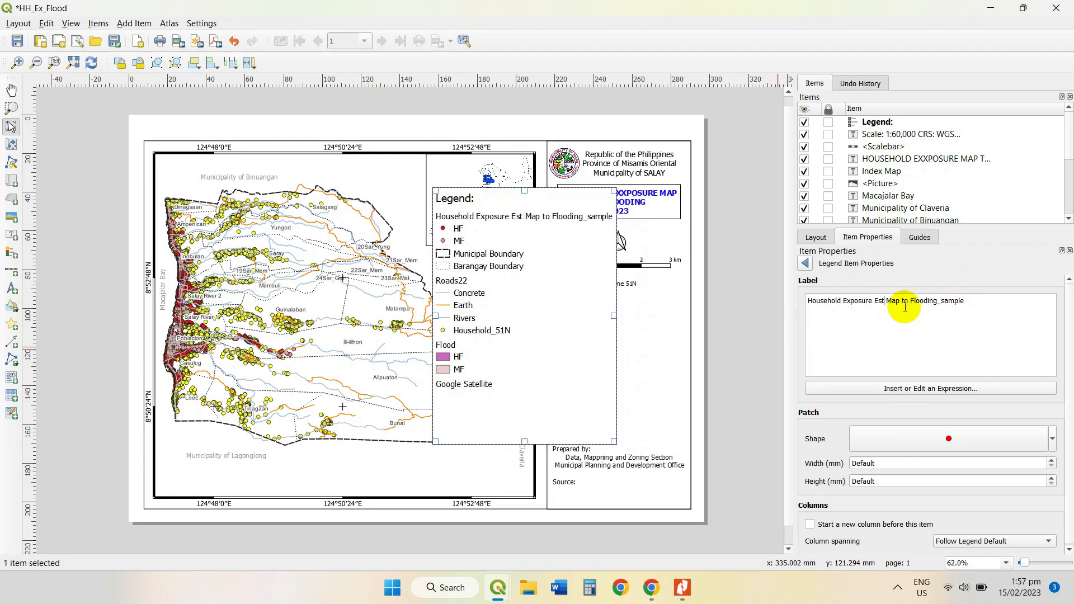
pyautogui.press('BackSpace')
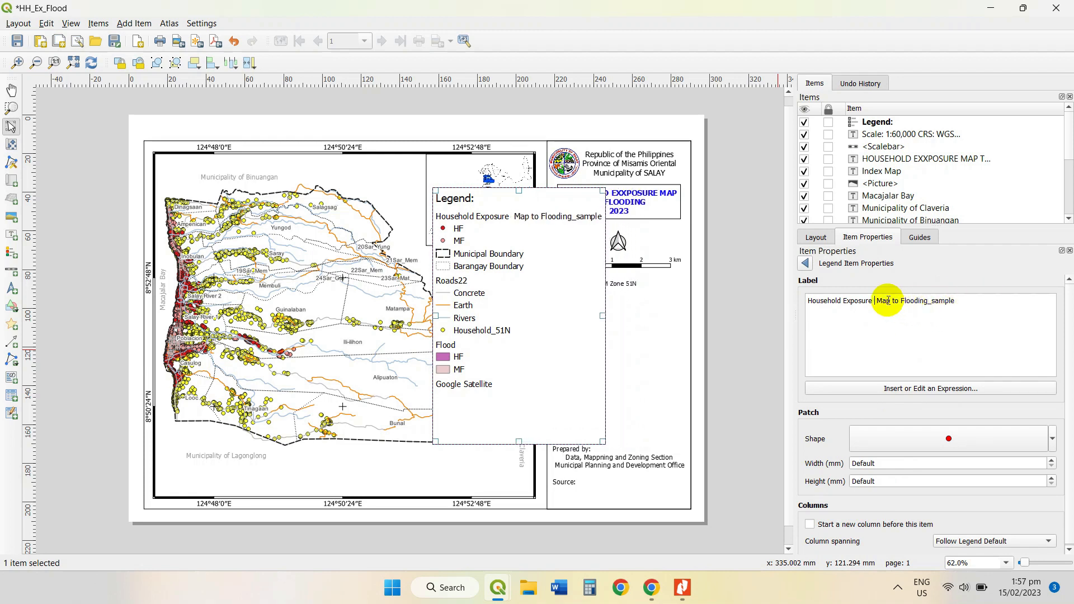
pyautogui.press('BackSpace')
pyautogui.press('BackSpace')
pyautogui.press('BackSpace')
pyautogui.press('BackSpace')
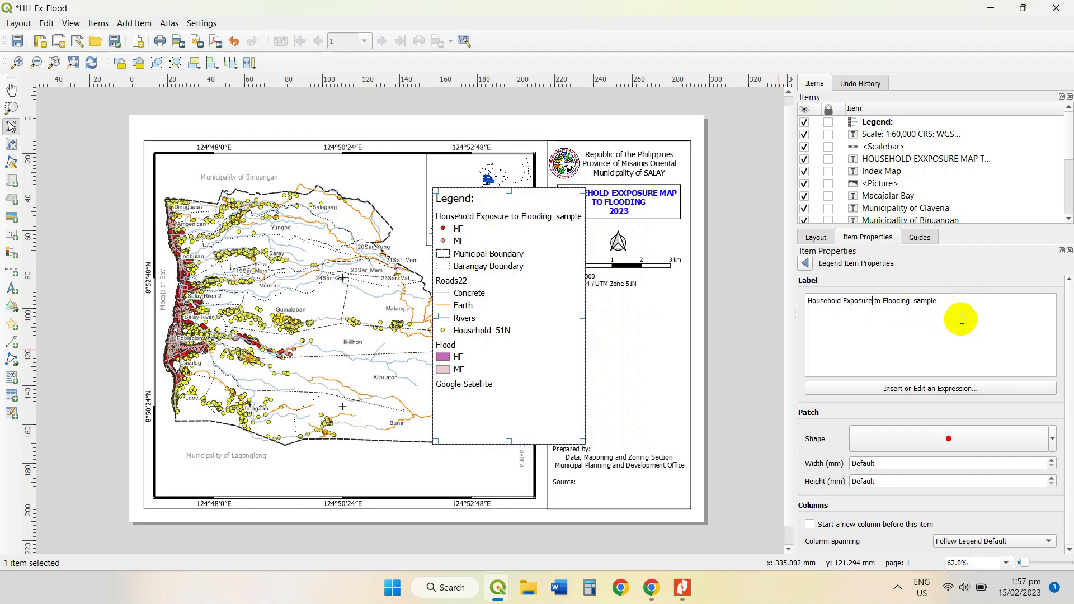
pyautogui.press('Return')
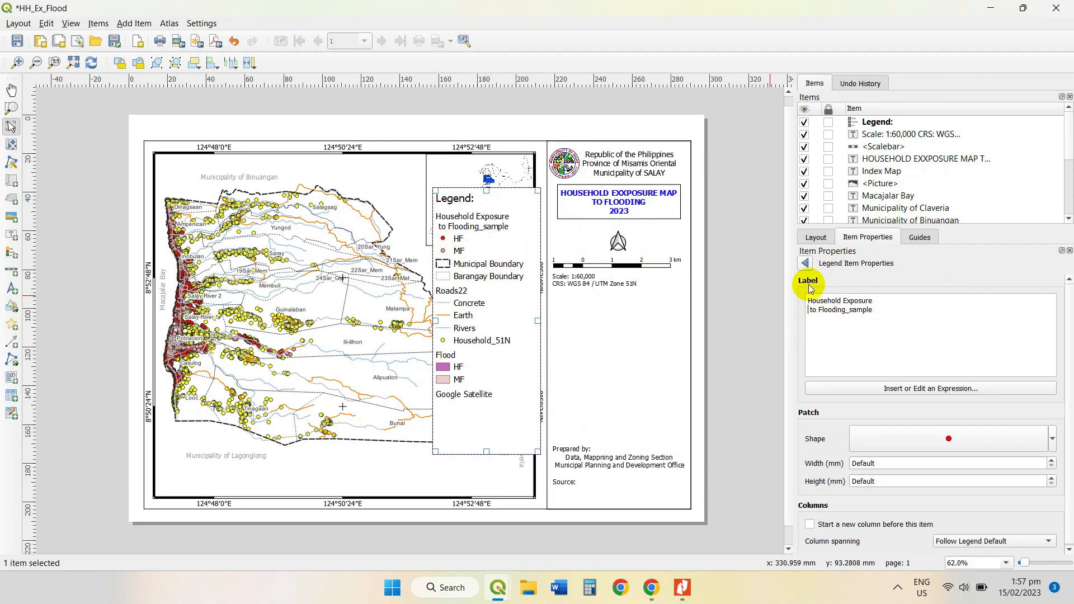
pyautogui.click(805, 263)
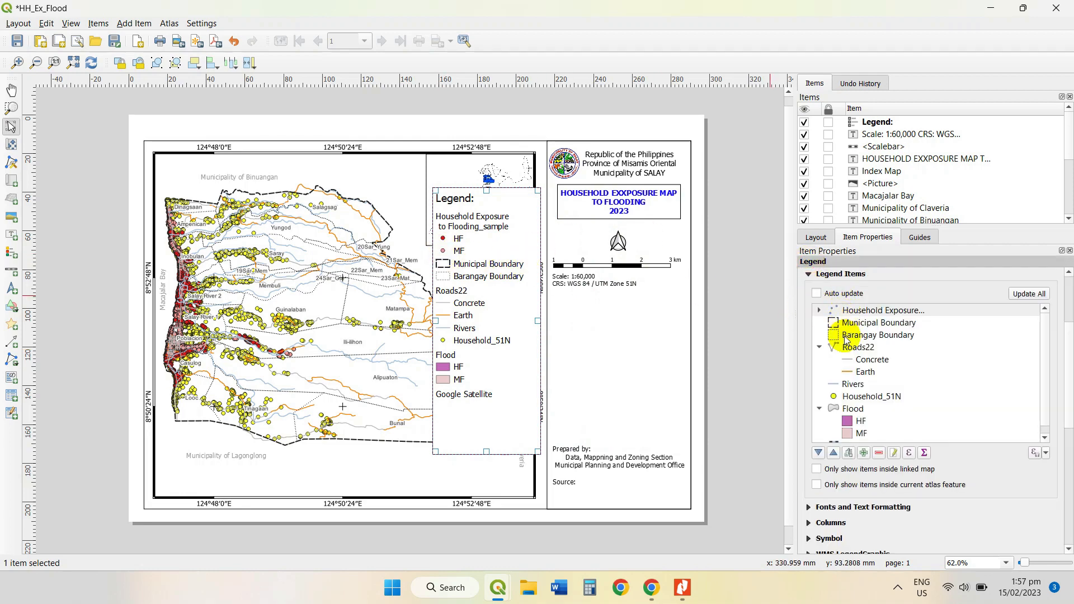
# - Remove the Flood group from the legend and relabel the household exposure HF class as "High Susceptibility"
pyautogui.click(844, 409)
pyautogui.click(879, 454)
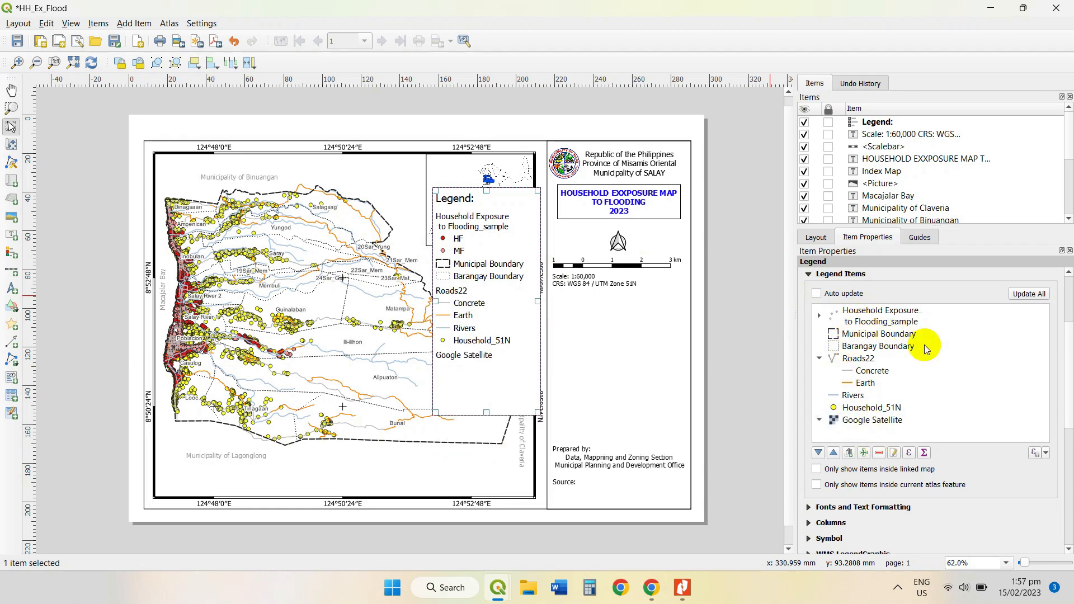
pyautogui.click(819, 315)
pyautogui.click(867, 338)
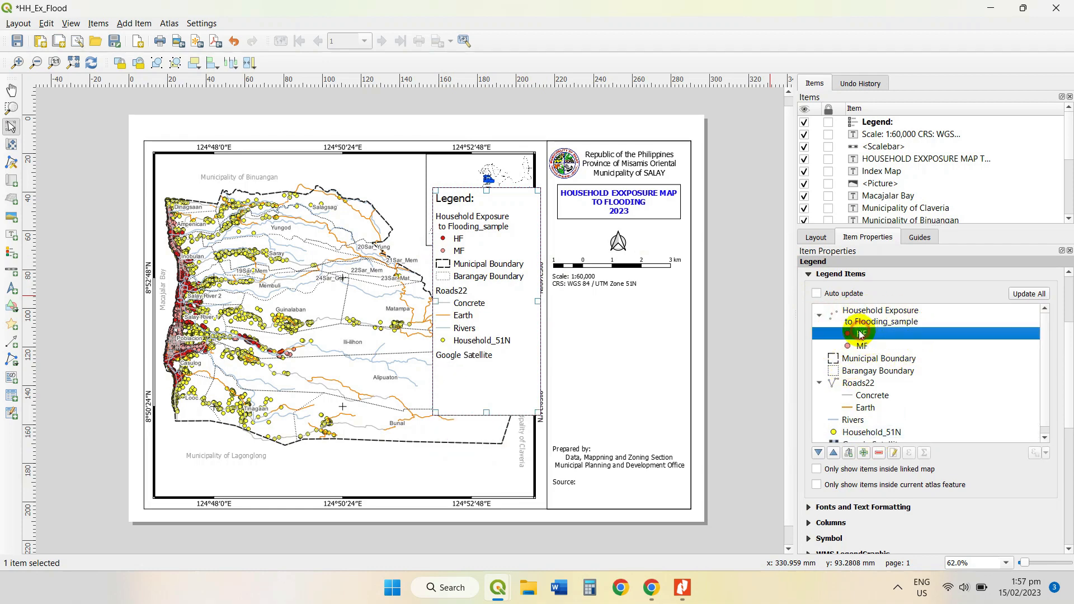
pyautogui.click(894, 453)
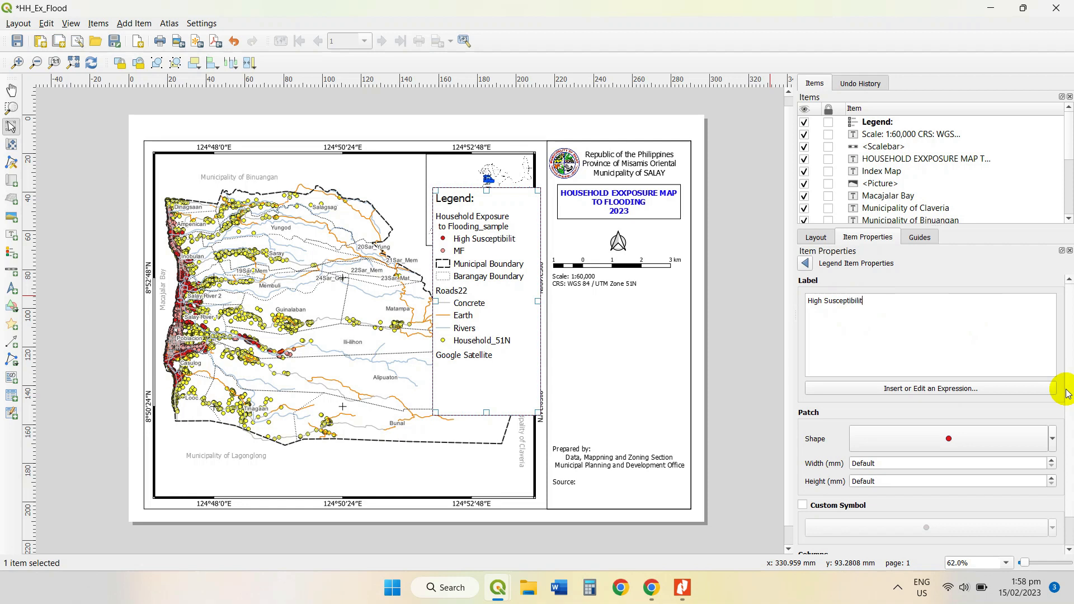
pyautogui.press('Return')
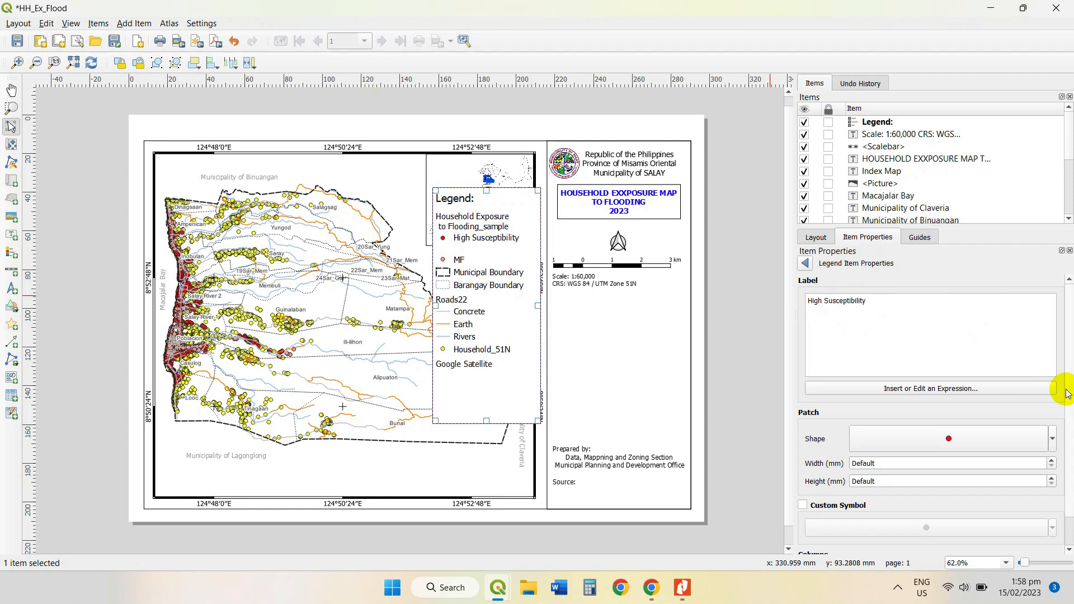
pyautogui.press('BackSpace')
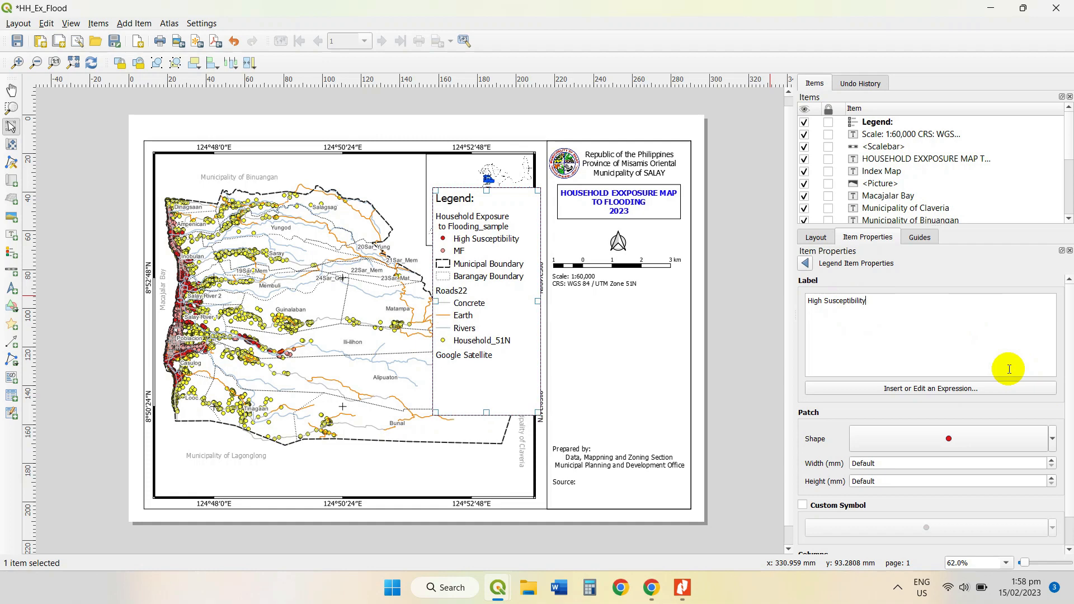
pyautogui.click(809, 264)
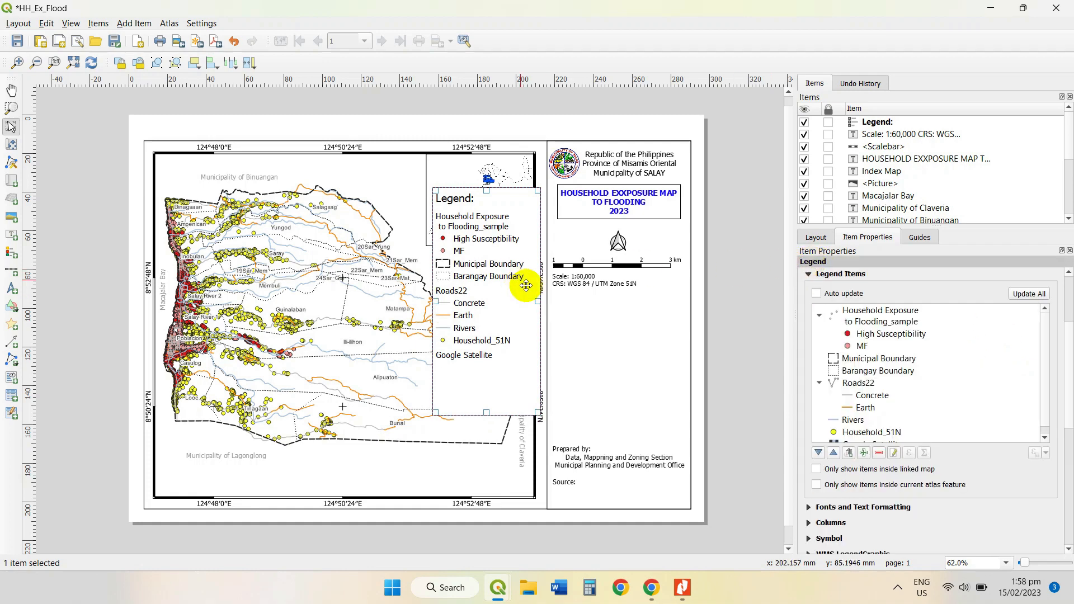
# - Relabel the MF class in the household exposure legend group as "MModerate Susceptibility"
pyautogui.click(864, 347)
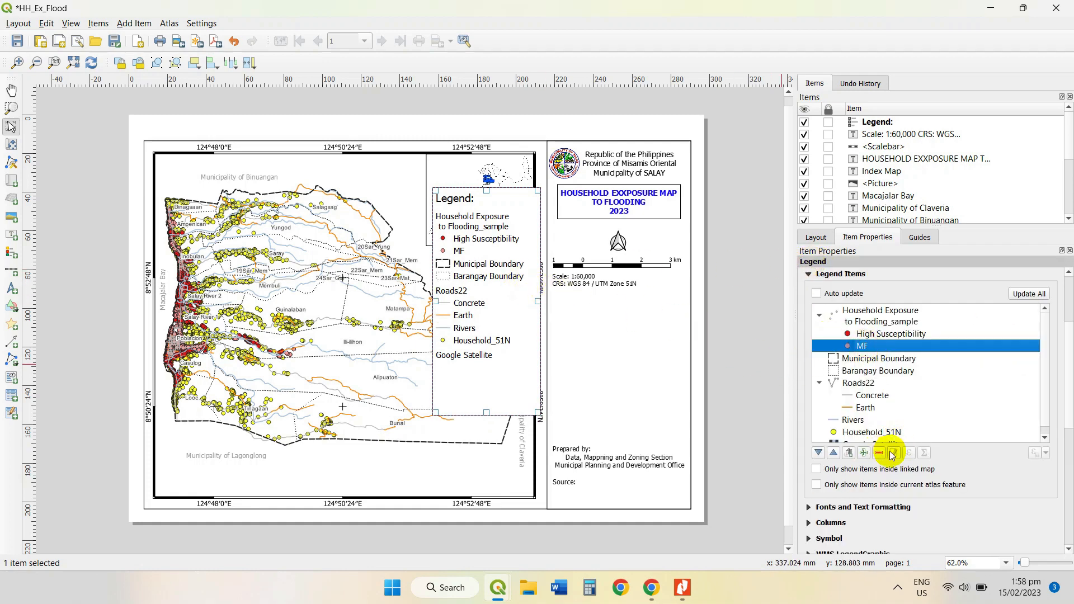
pyautogui.click(893, 453)
pyautogui.click(838, 299)
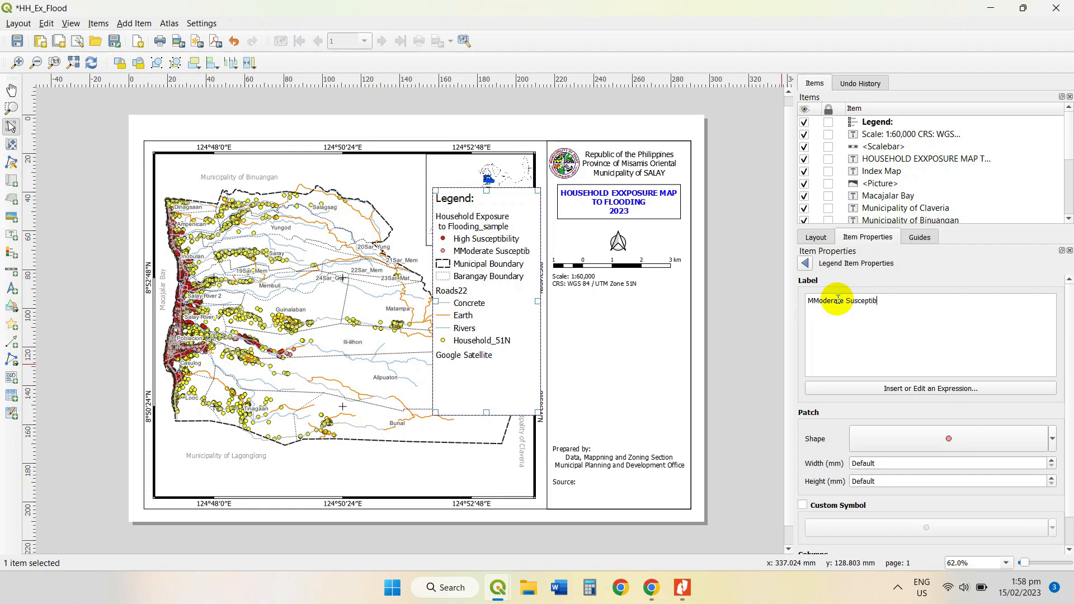
pyautogui.write('ity')
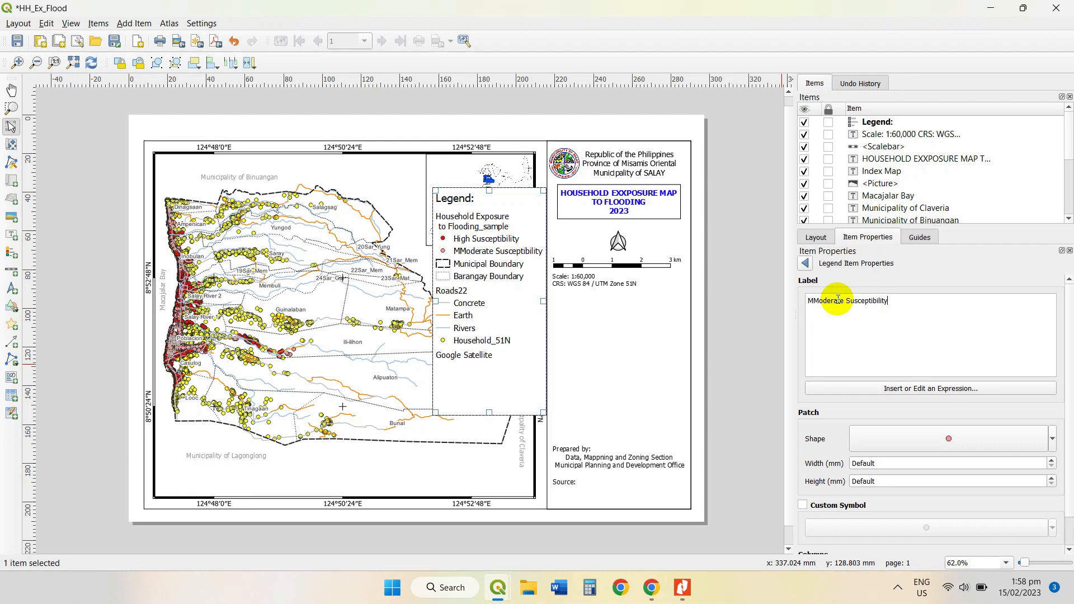
pyautogui.click(806, 267)
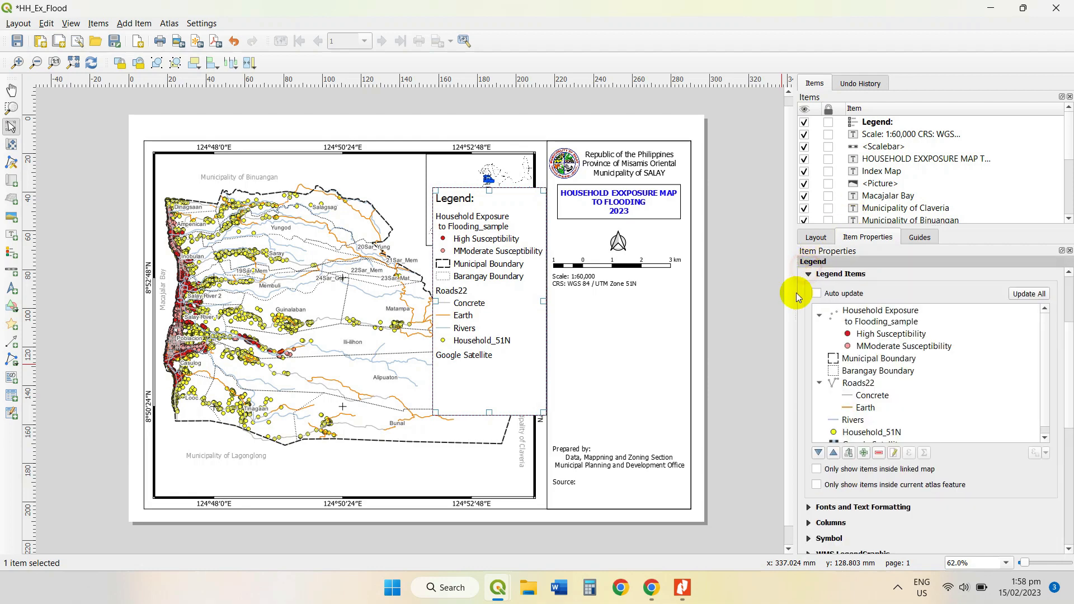
# - Move the Roads22 group directly below the household exposure group in the legend and relabel it "Roads"
pyautogui.click(876, 358)
pyautogui.click(860, 383)
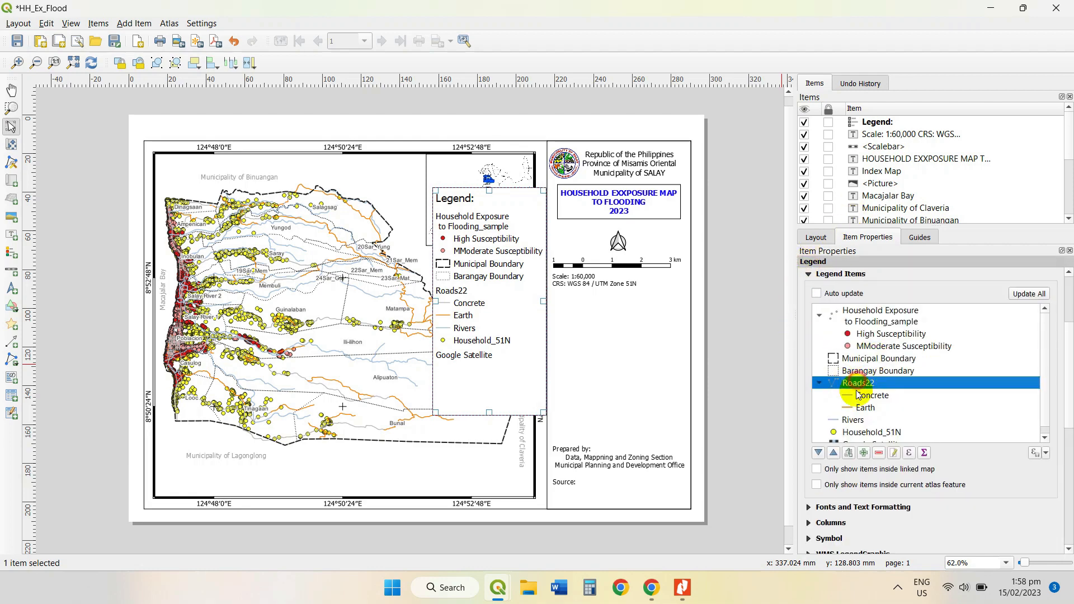
pyautogui.click(833, 453)
pyautogui.click(834, 453)
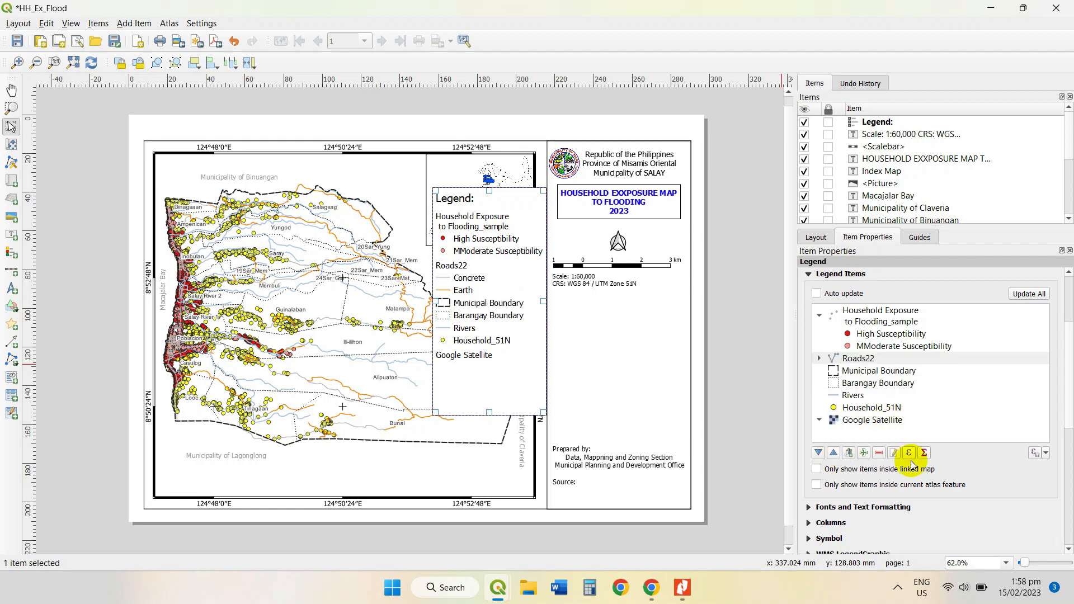
pyautogui.click(895, 454)
pyautogui.click(856, 301)
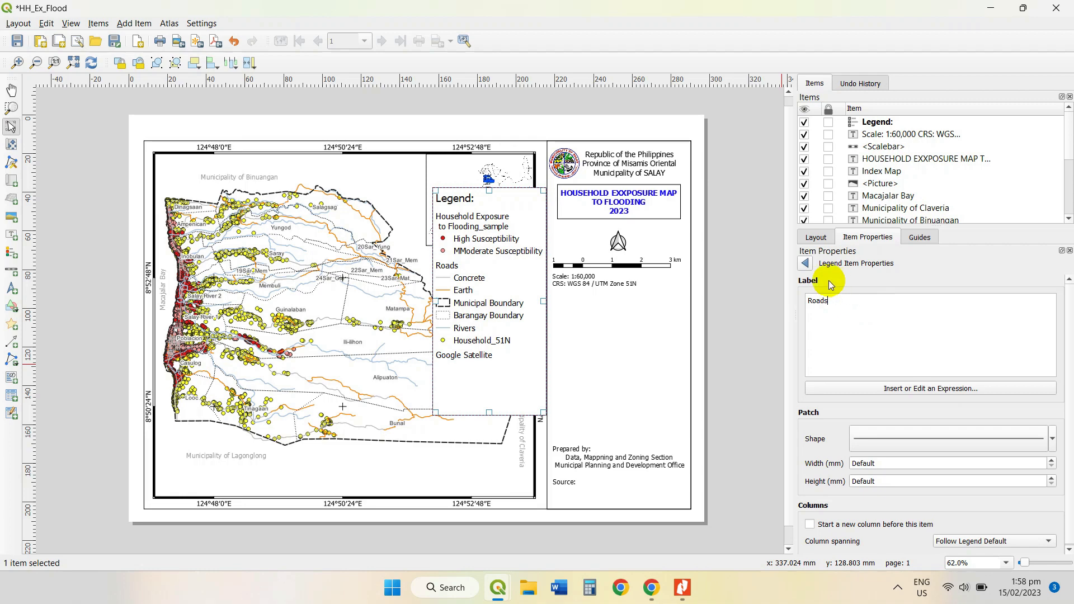
pyautogui.click(806, 263)
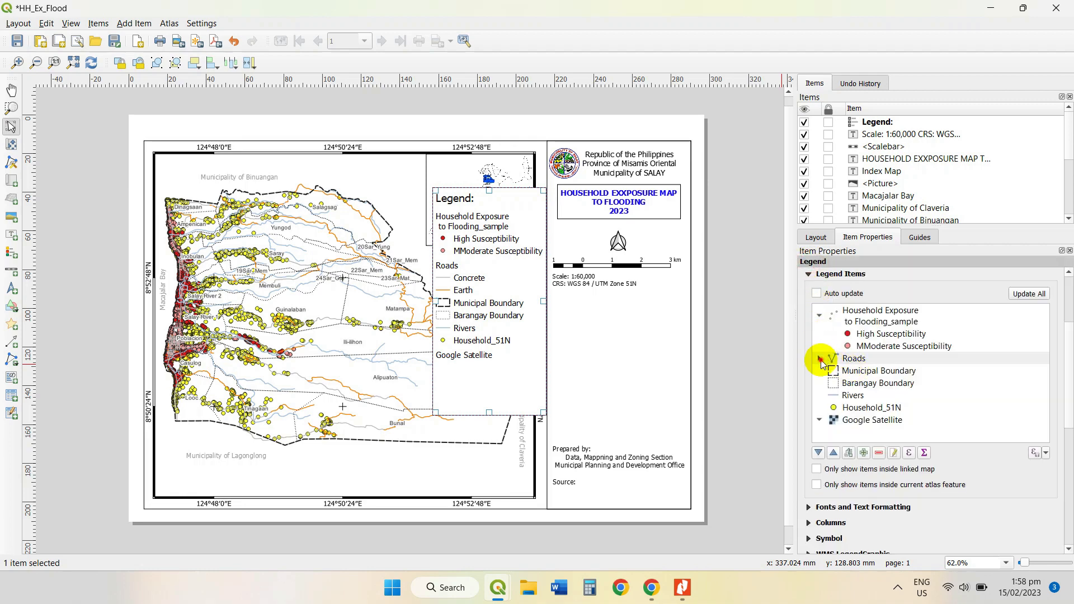
pyautogui.click(820, 359)
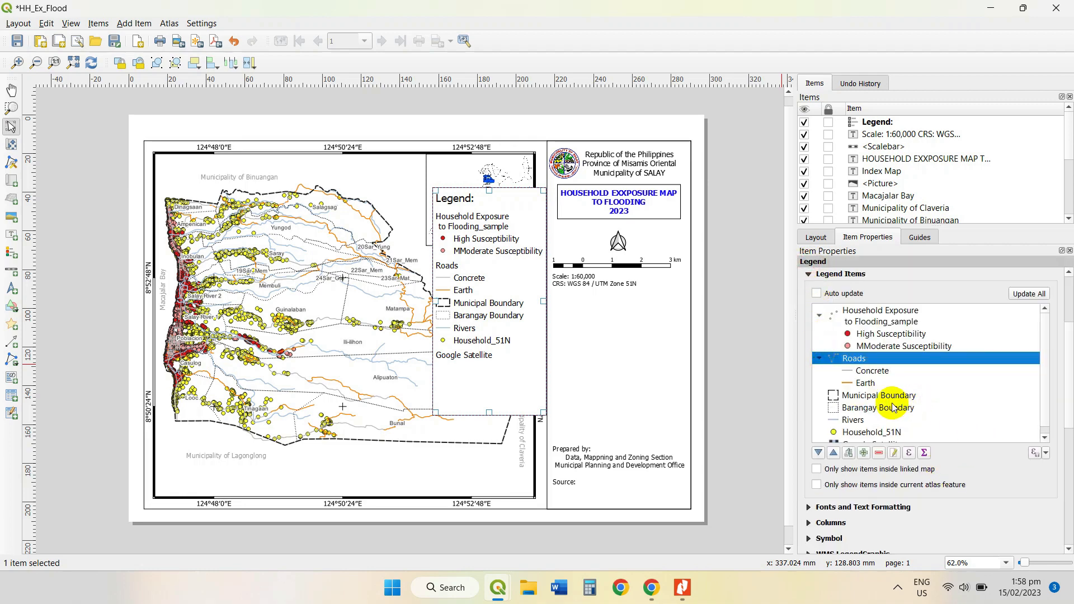
# - Move the Rivers legend item above Municipal Boundary, directly below the Roads group
pyautogui.click(854, 420)
pyautogui.click(833, 454)
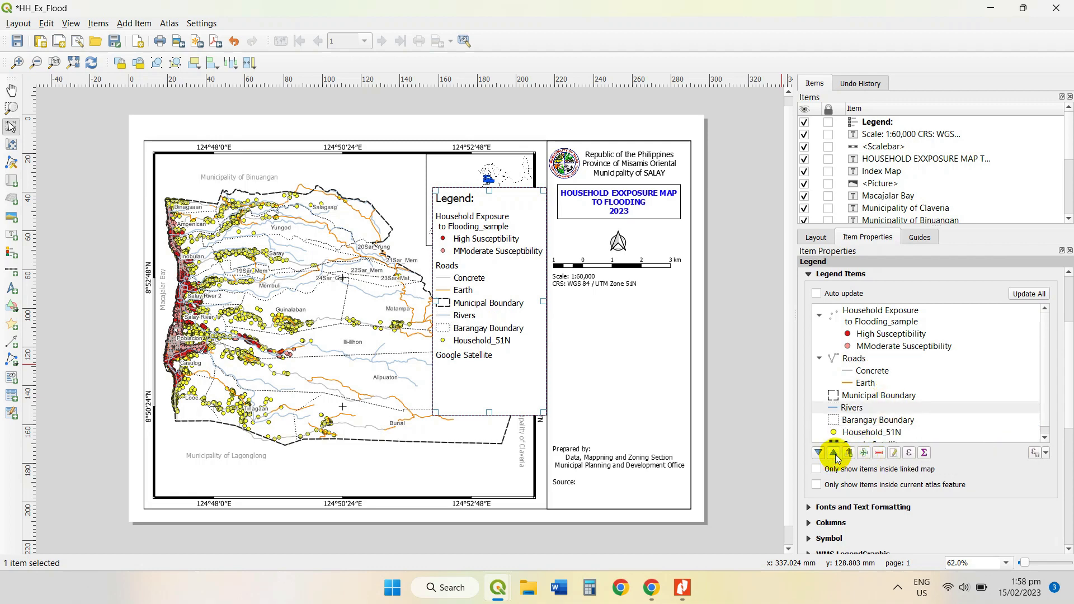
pyautogui.click(834, 454)
# - Move the Household_51N item to the first place in the legend and relabel it "Household"
pyautogui.click(864, 432)
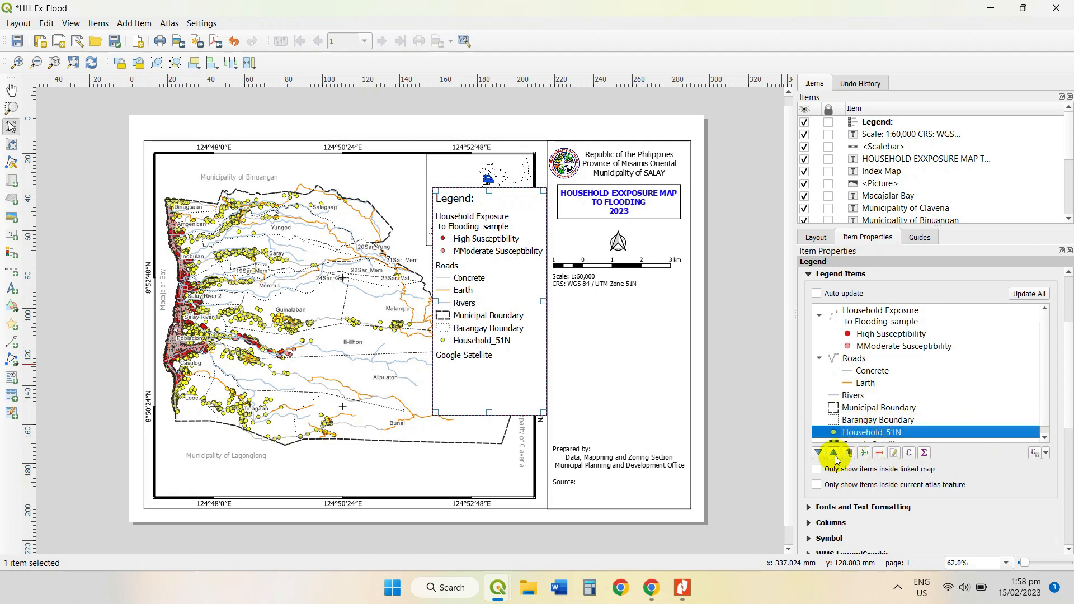
pyautogui.click(834, 454)
pyautogui.click(834, 453)
pyautogui.click(834, 453)
pyautogui.click(834, 454)
pyautogui.click(834, 454)
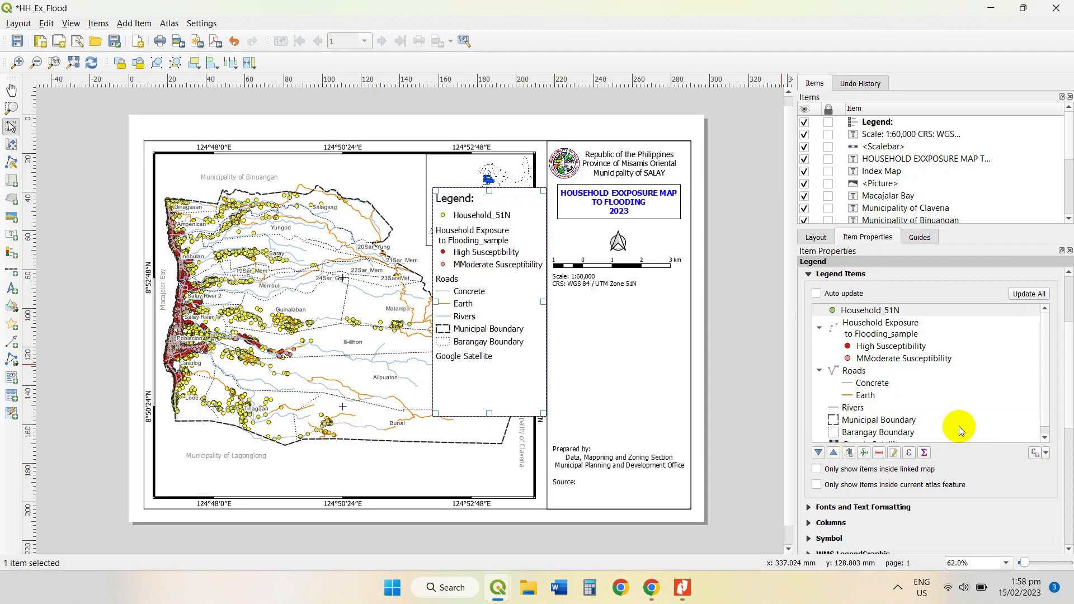
pyautogui.click(894, 453)
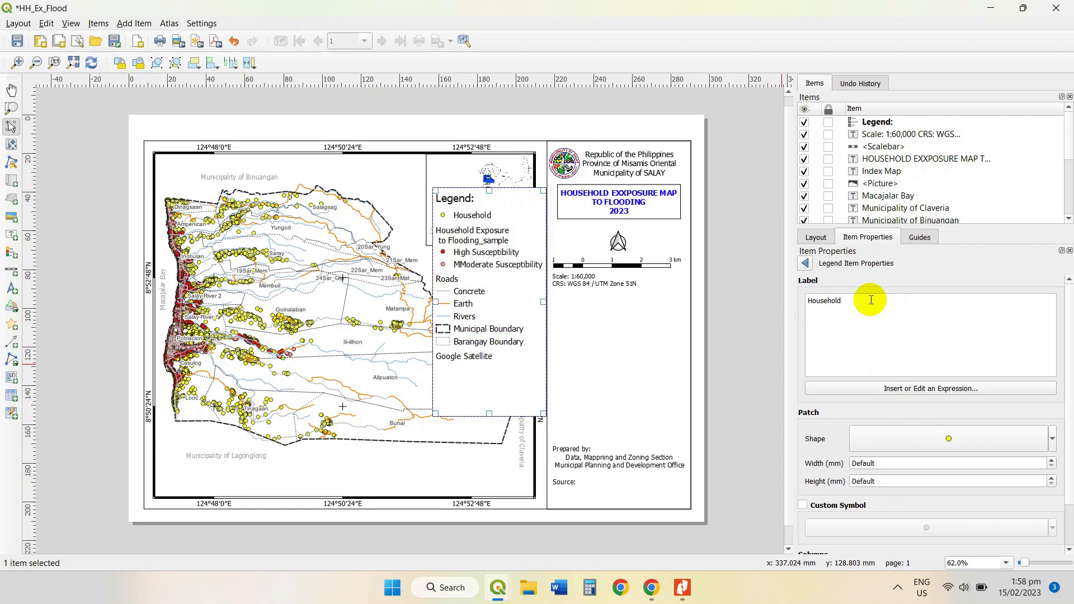
pyautogui.click(806, 264)
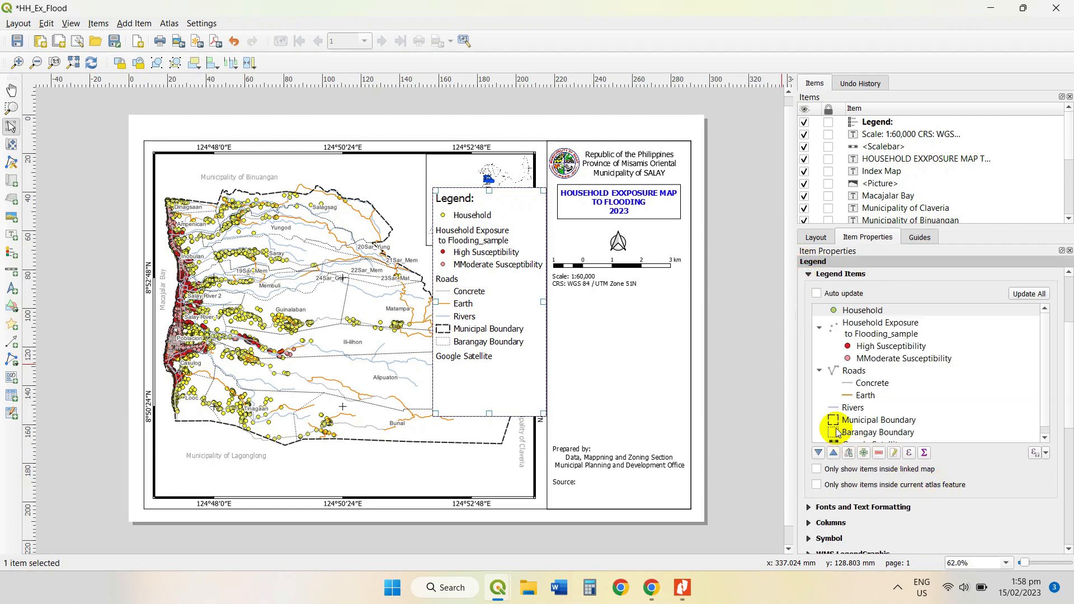
# - Remove the Google Satellite item from the legend
pyautogui.scroll(-1, 940, 407)
pyautogui.click(856, 437)
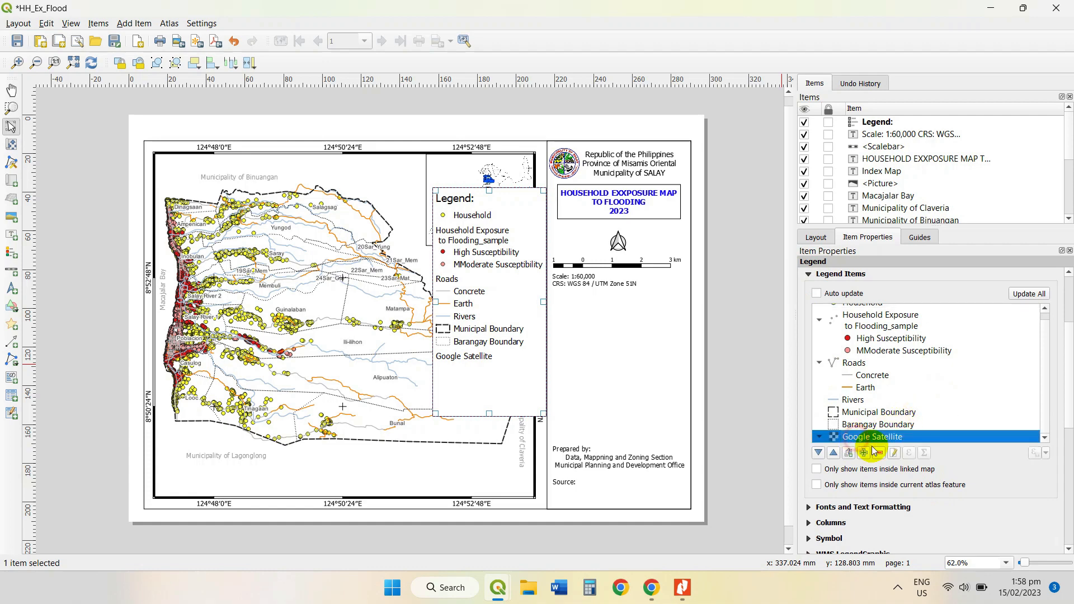
pyautogui.click(879, 454)
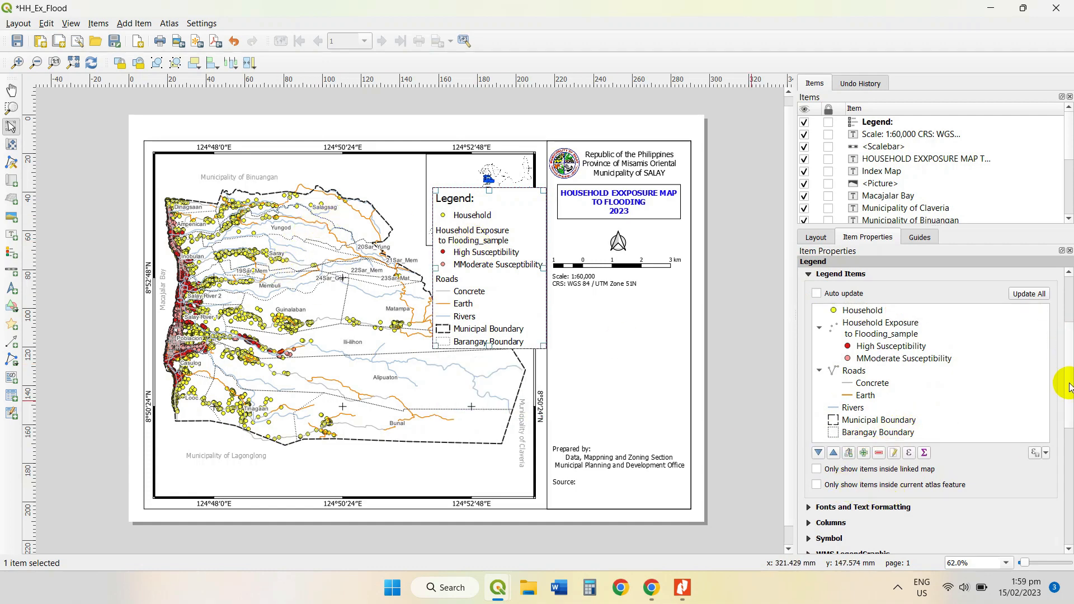
# - Set the legend title font to bold, size 11
pyautogui.click(809, 506)
pyautogui.click(942, 324)
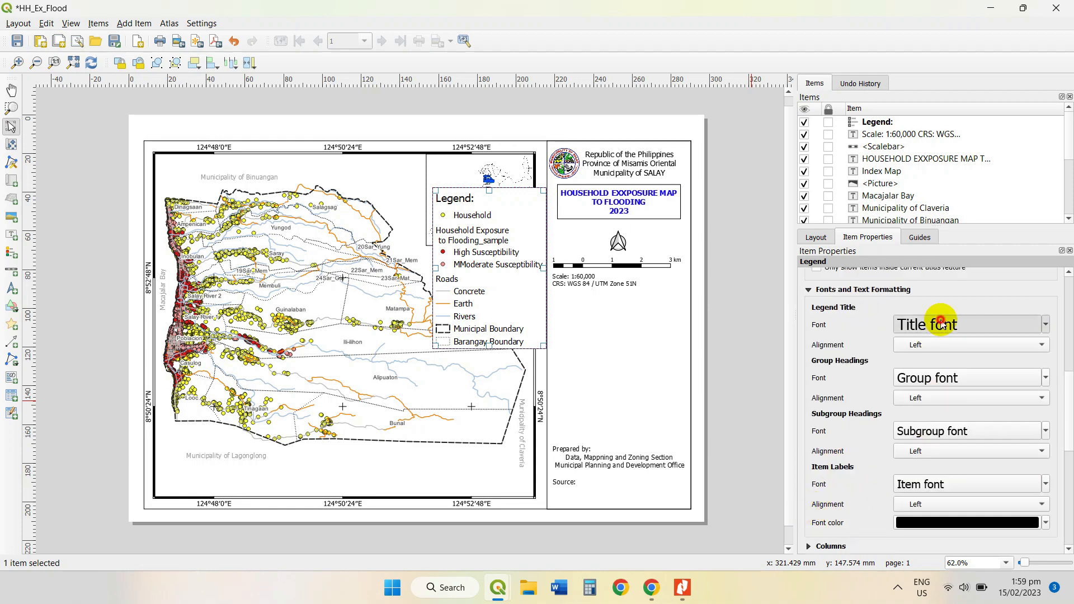
pyautogui.click(633, 233)
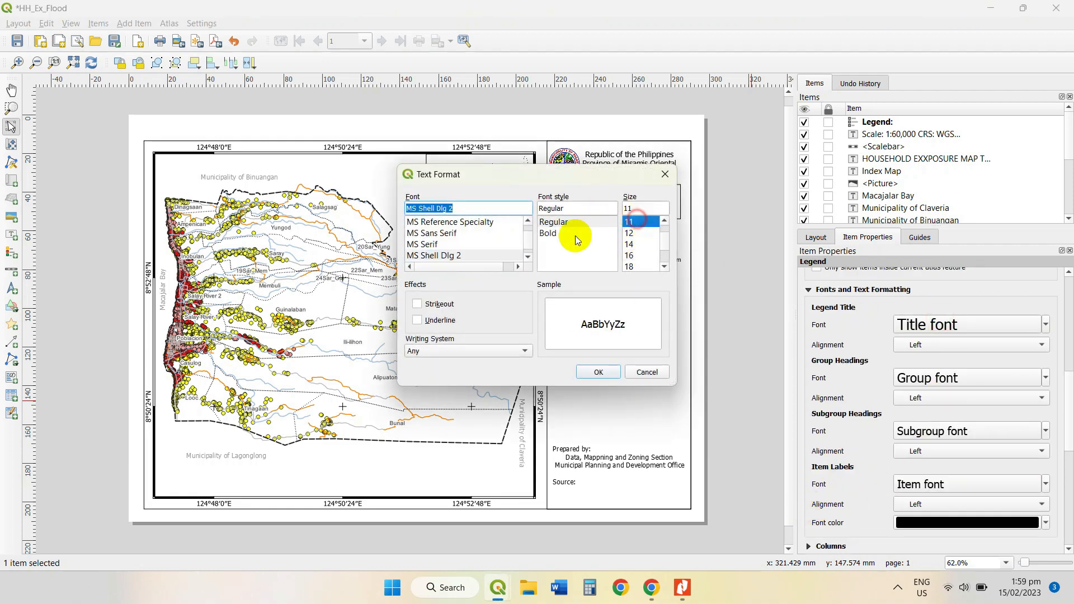
pyautogui.click(548, 233)
pyautogui.click(599, 372)
# - Reduce the legend's group heading font size, and set the subgroup heading and item label fonts to size 10
pyautogui.click(926, 375)
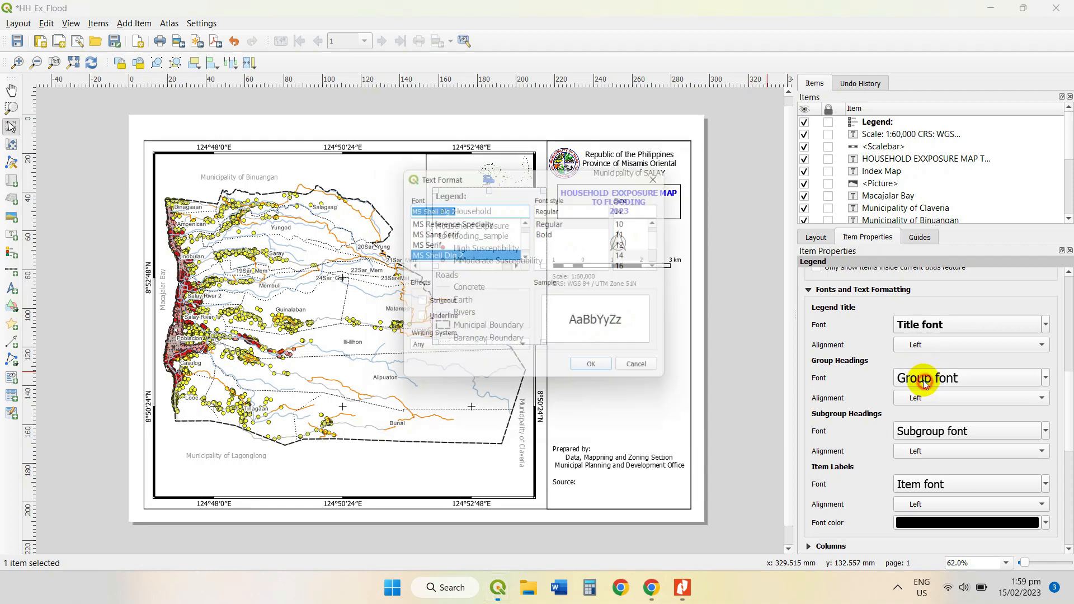
pyautogui.click(598, 372)
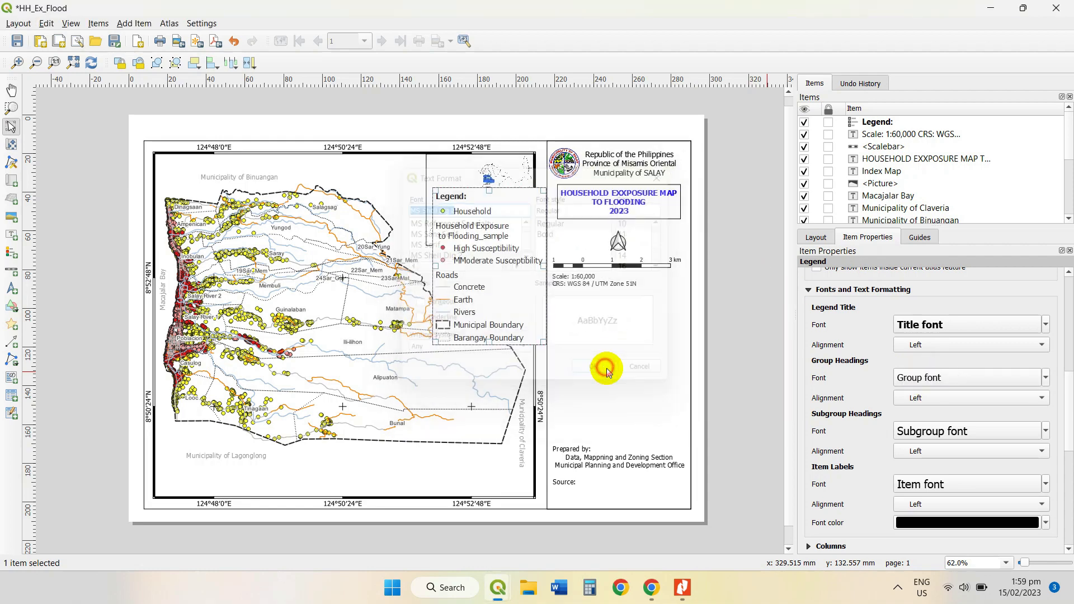
pyautogui.click(951, 431)
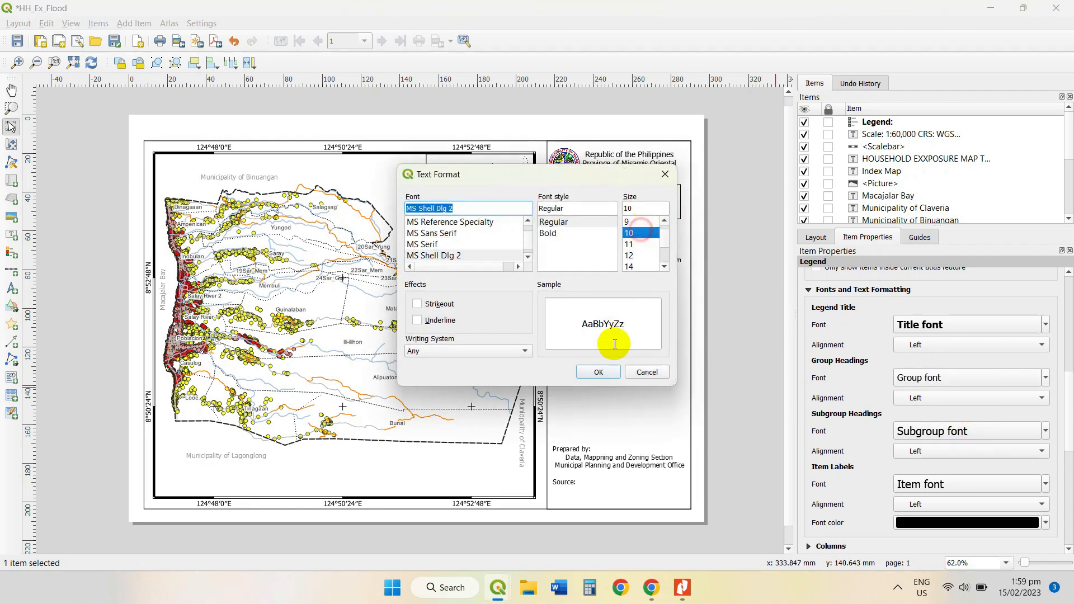
pyautogui.click(609, 368)
pyautogui.click(947, 481)
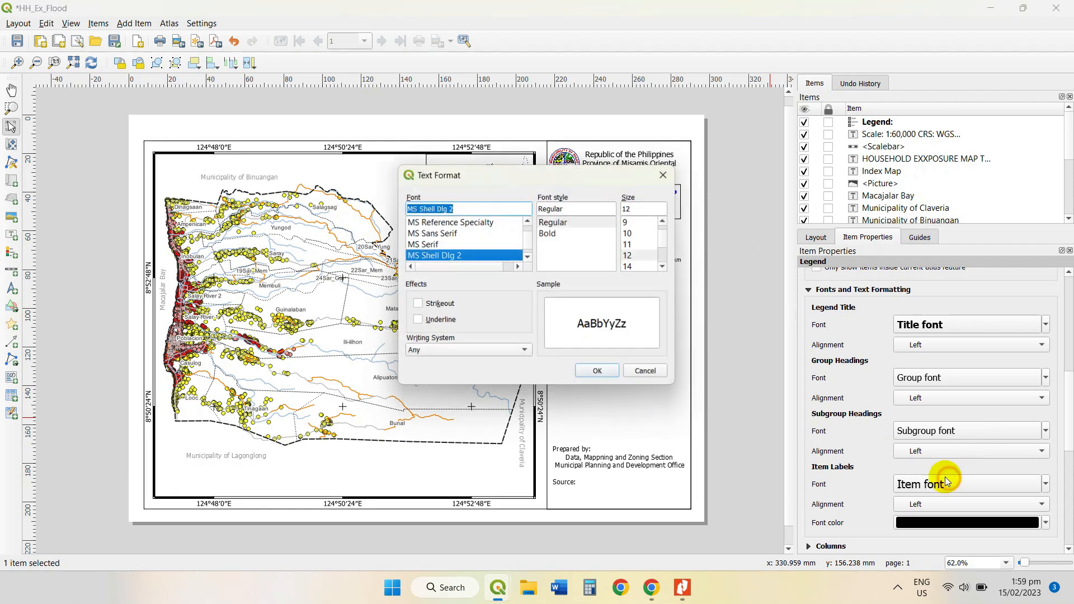
pyautogui.click(646, 232)
pyautogui.click(612, 371)
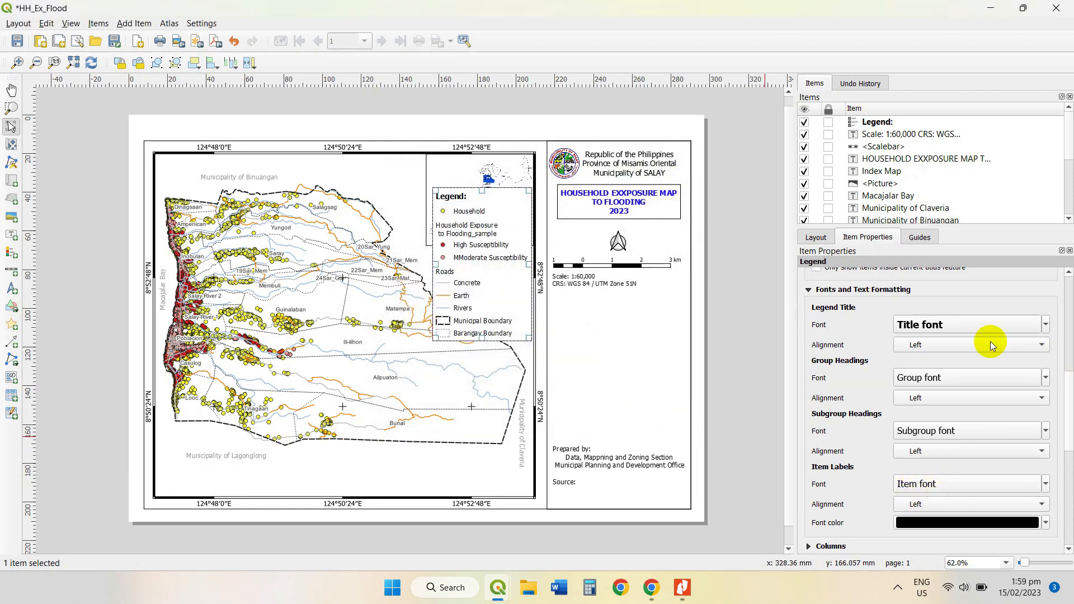
# - Set the legend's space below the title to 0.50 mm and the space between symbols to 1.50 mm
pyautogui.click(810, 290)
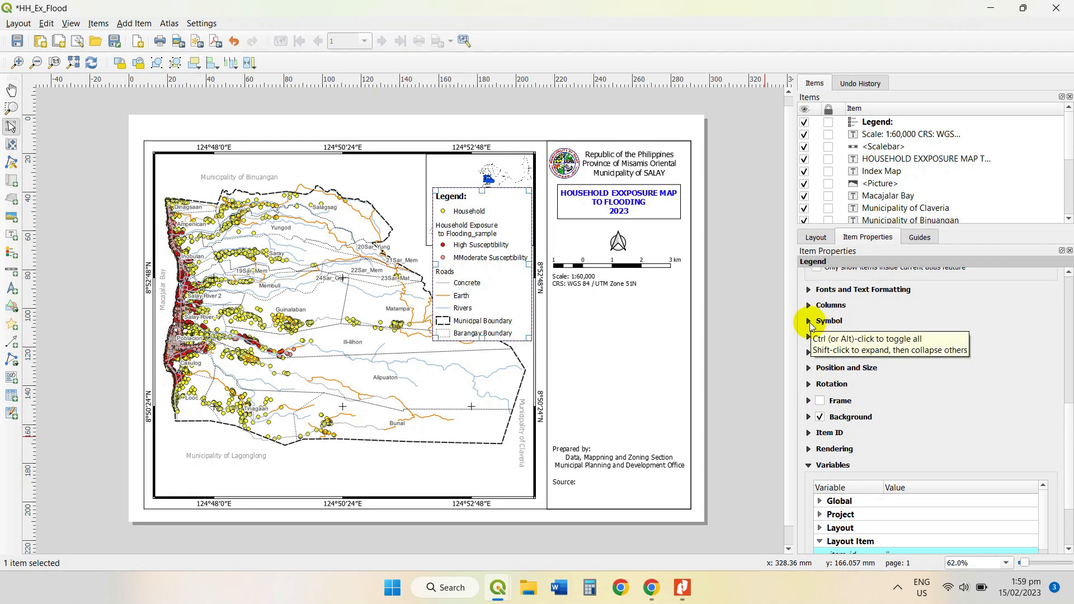
pyautogui.click(809, 352)
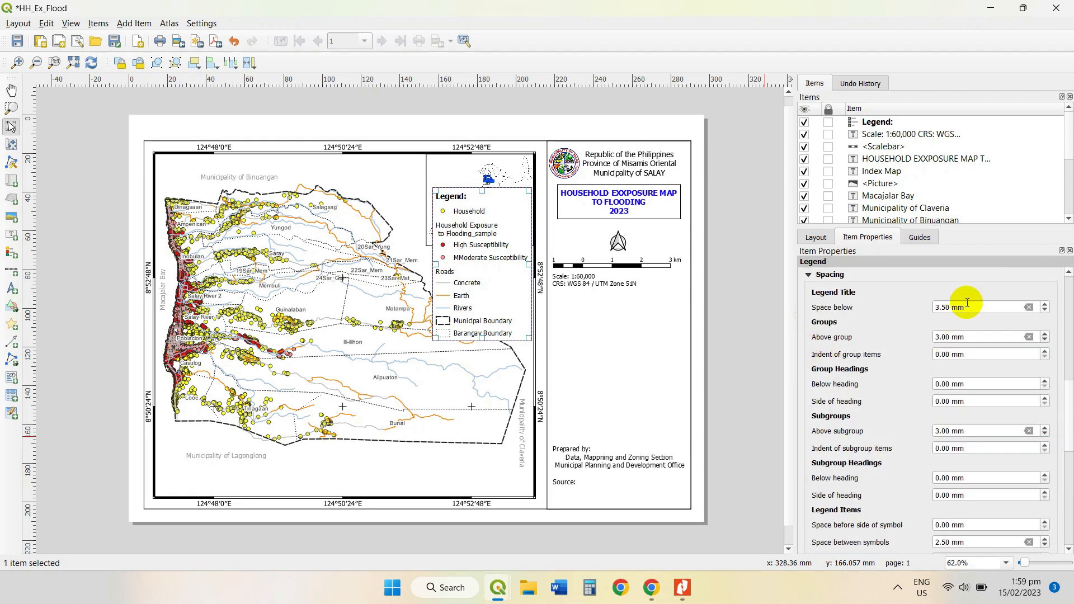
pyautogui.scroll(-6, 973, 307)
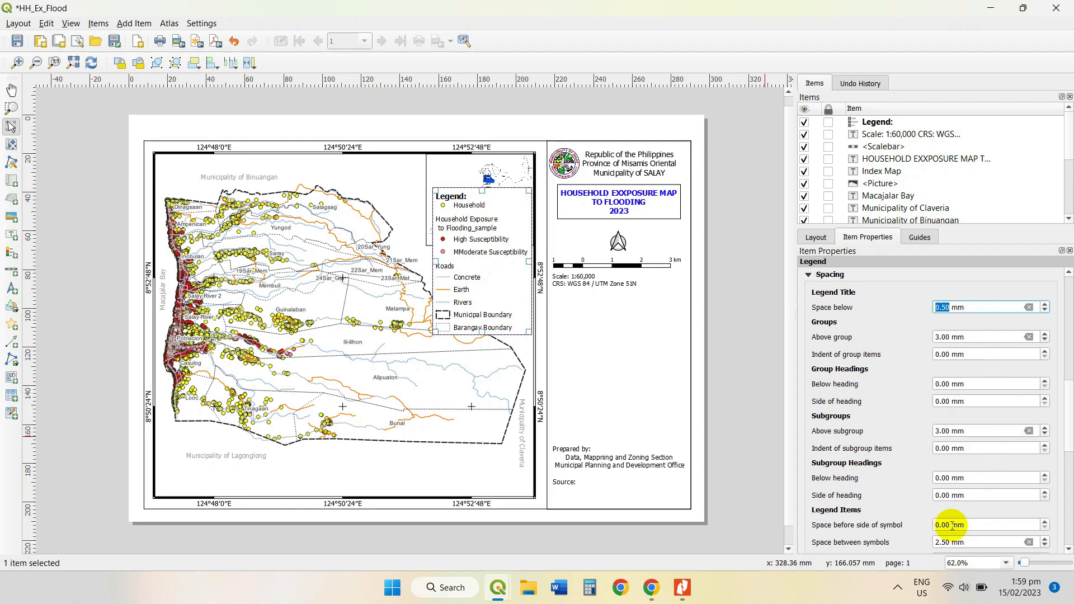
pyautogui.scroll(-5, 1066, 439)
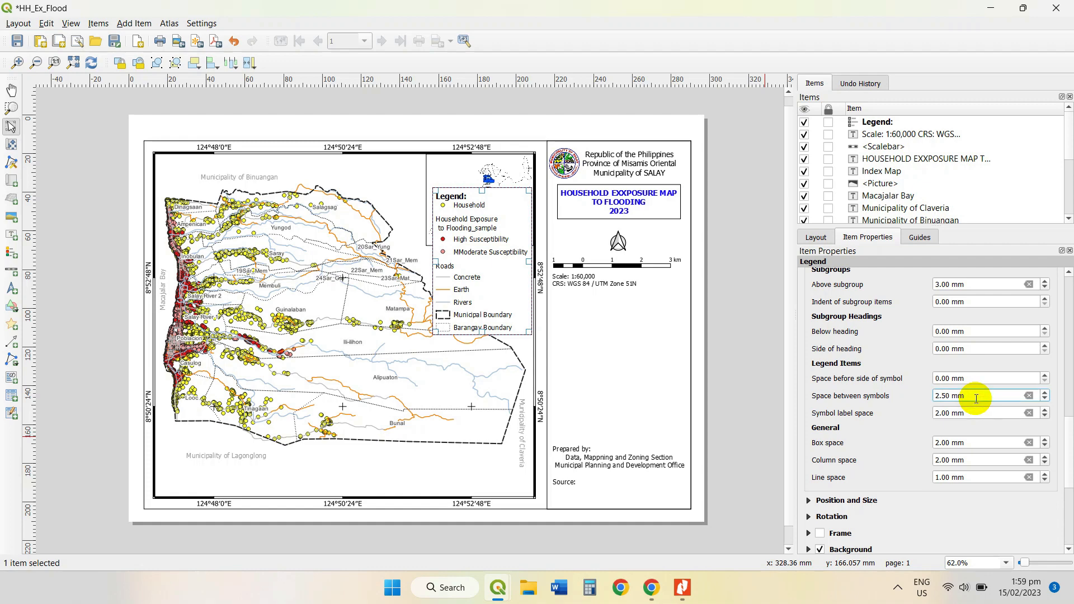
pyautogui.scroll(-2, 976, 398)
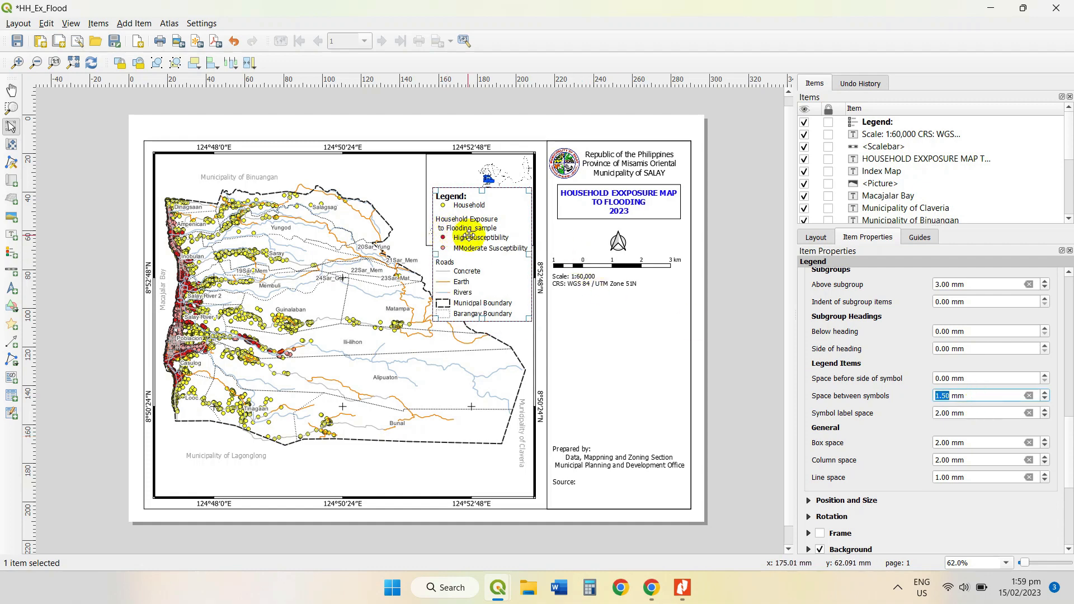
# - Move the legend off the map into the side information column, between the CRS text and the "Prepared by:" text
pyautogui.moveTo(468, 235); pyautogui.dragTo(601, 343)
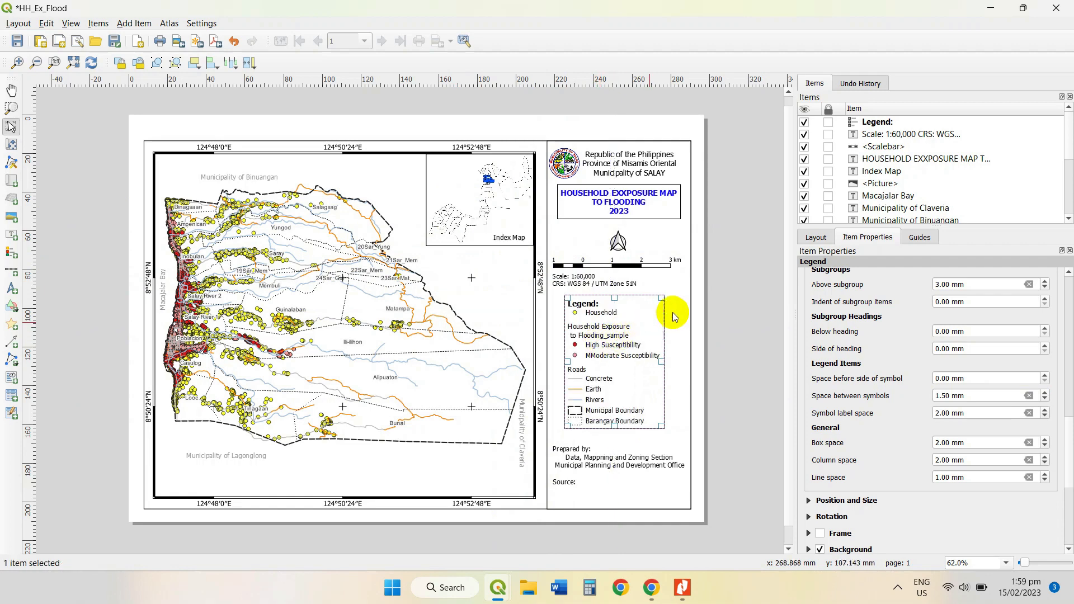
pyautogui.click(694, 311)
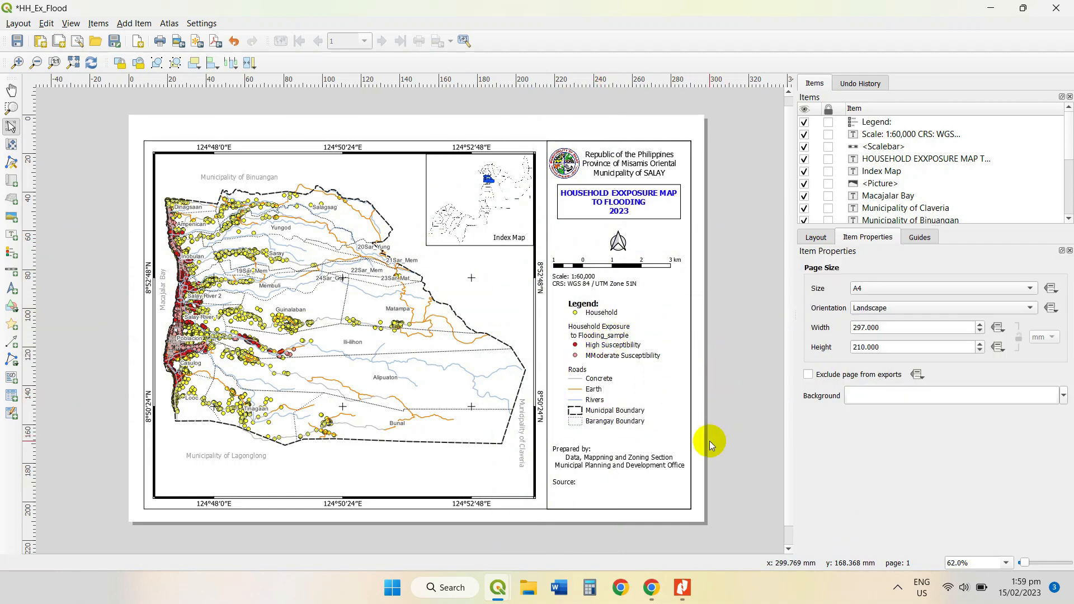
pyautogui.scroll(1, 710, 441)
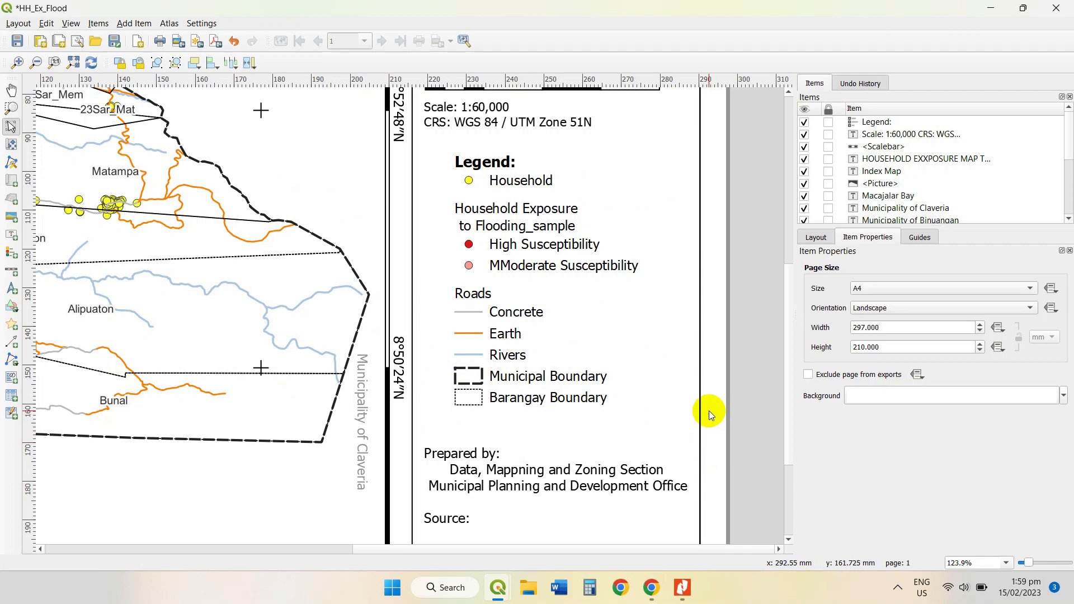
# - Remove "_sample" and the line break from the legend's flooding exposure heading, and nudge the legend slightly within the column
pyautogui.click(531, 228)
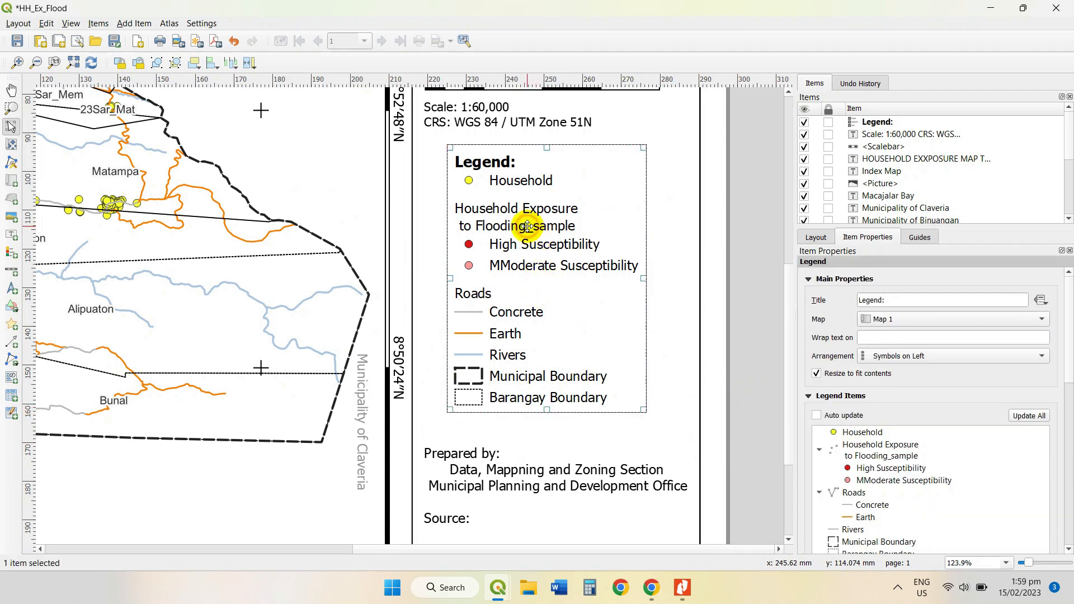
pyautogui.click(890, 448)
pyautogui.moveTo(1068, 337); pyautogui.dragTo(915, 426)
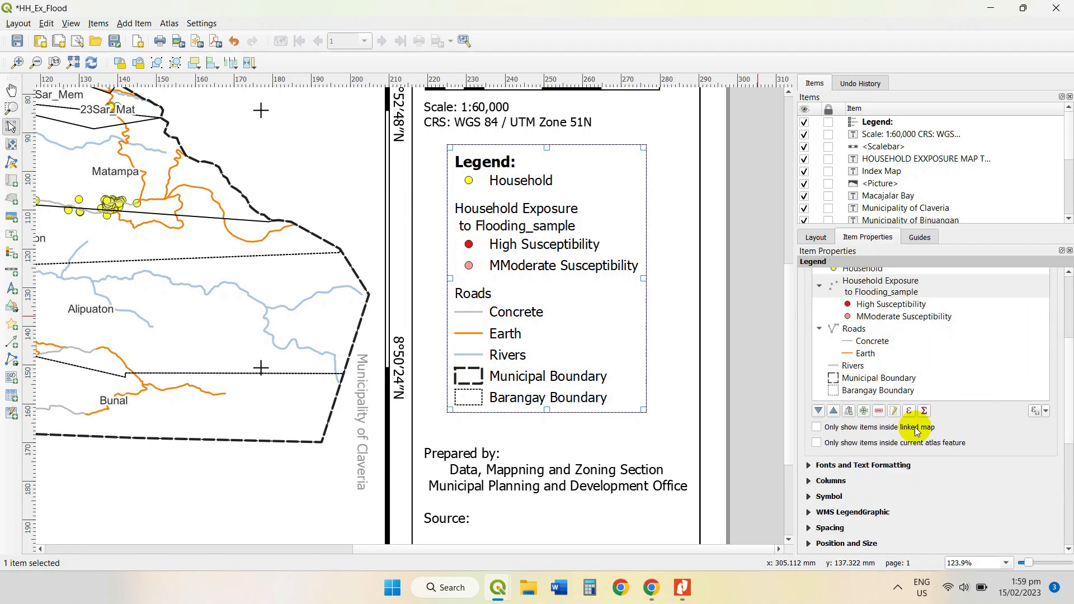
pyautogui.click(875, 310)
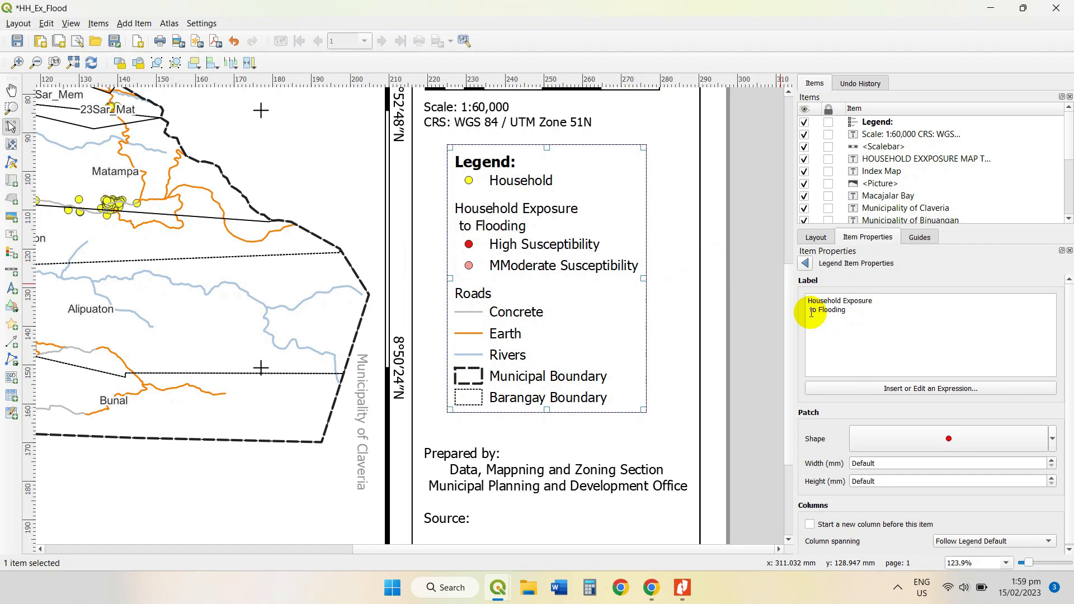
pyautogui.press('BackSpace')
pyautogui.press('BackSpace')
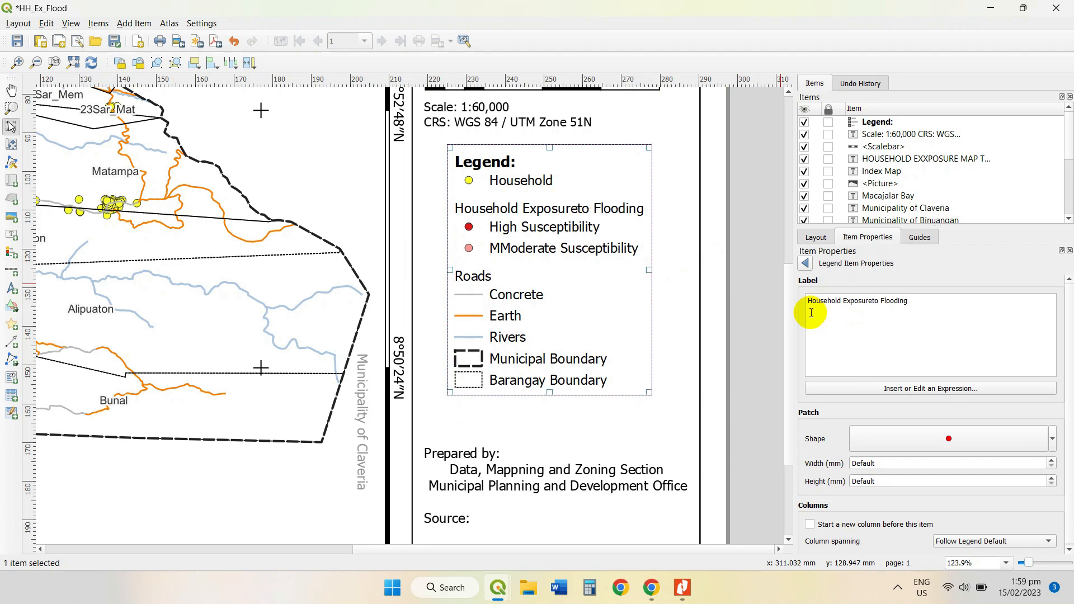
pyautogui.moveTo(575, 236); pyautogui.dragTo(572, 242)
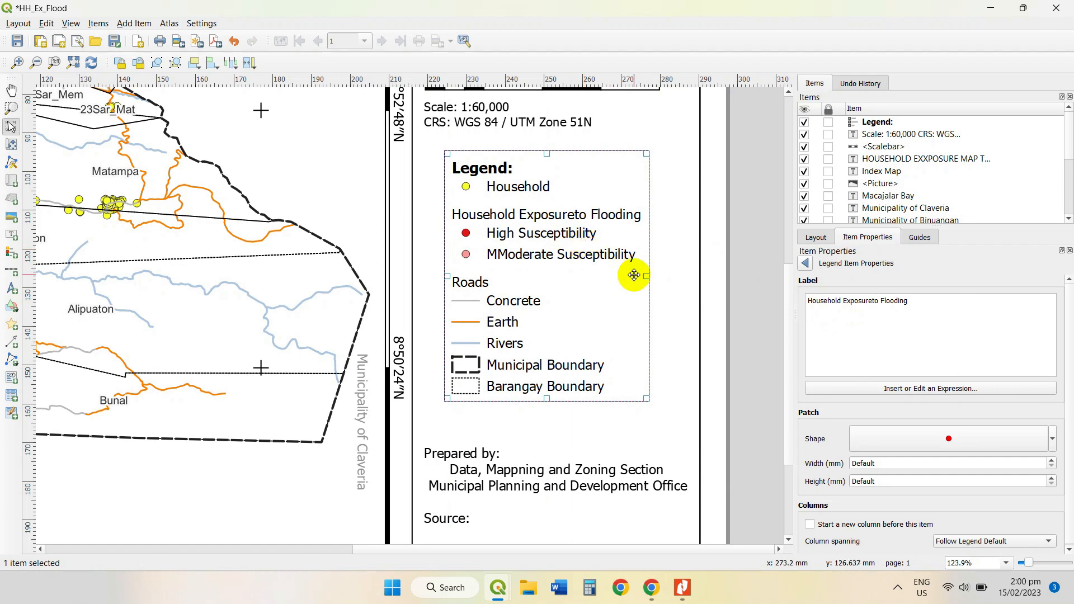
# - Correct the legend's "MModerate Susceptibility" label to "Moderate Susceptibility"
pyautogui.click(806, 263)
pyautogui.click(873, 316)
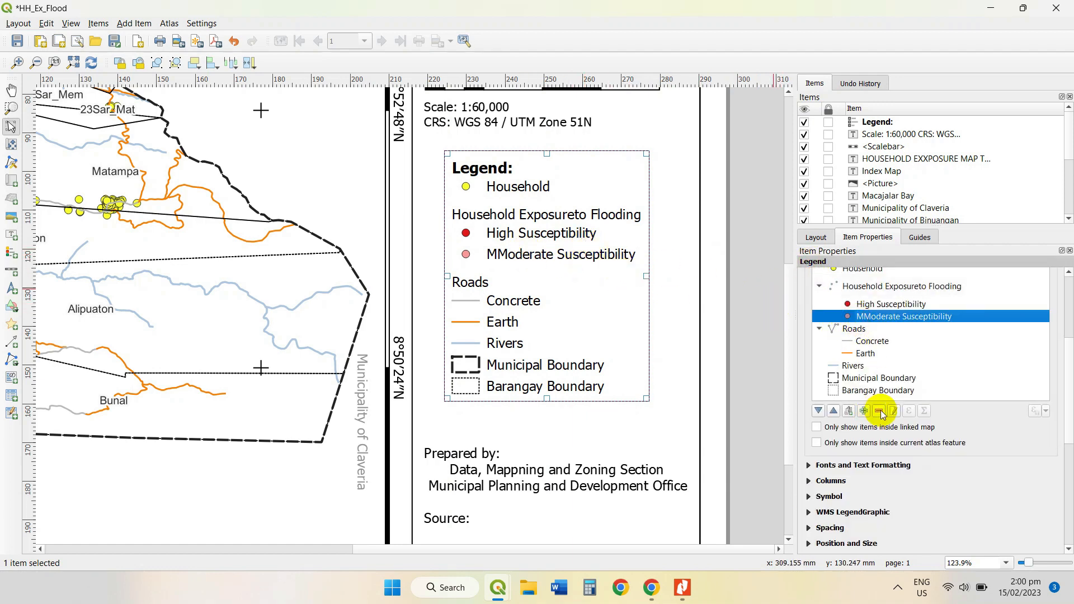
pyautogui.click(893, 411)
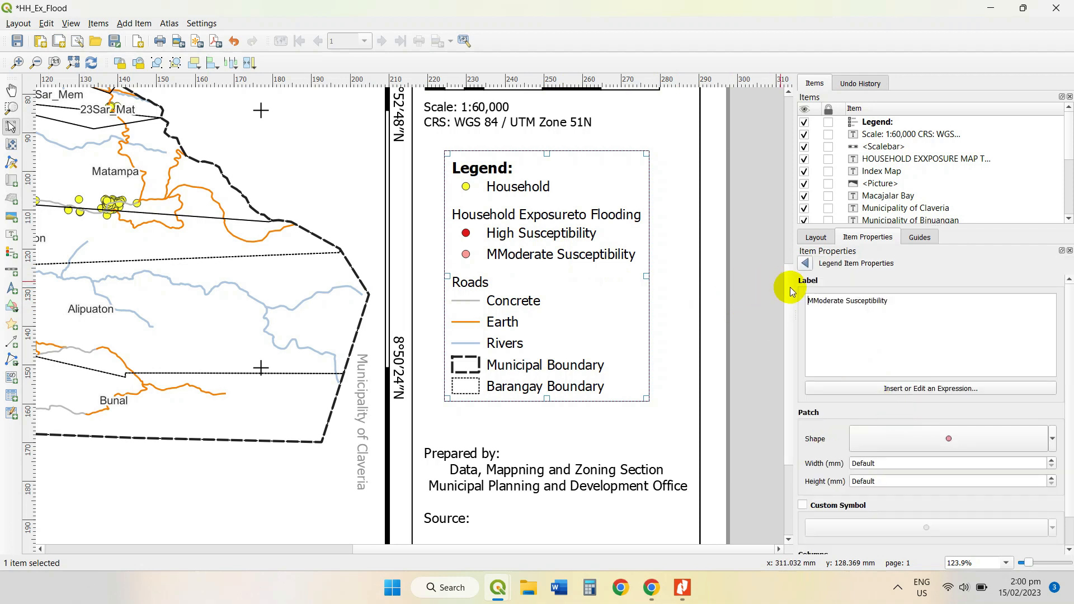
pyautogui.click(815, 303)
pyautogui.press('BackSpace')
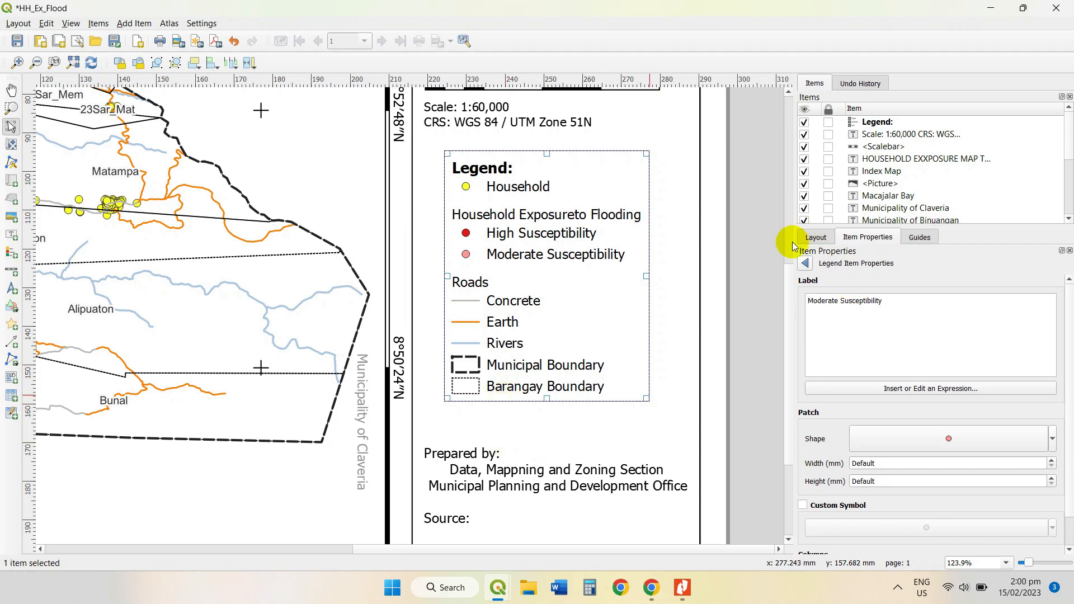
# - Add "* CBMS Survey 2018" and "* Mines and Geoscience Bureau" as separate lines beneath "Source:" in the credits label
pyautogui.scroll(-3, 789, 281)
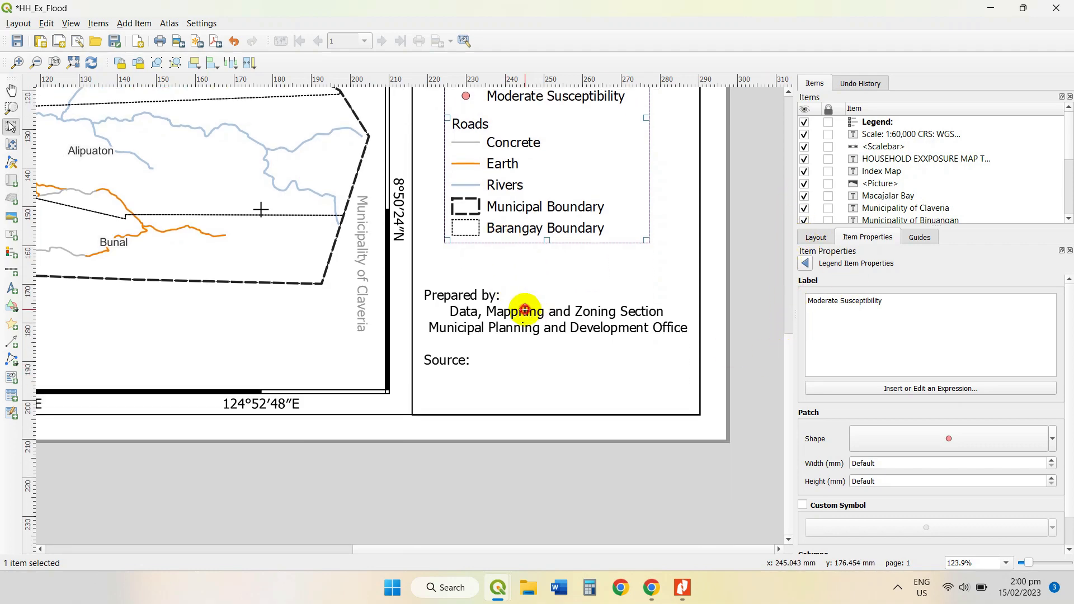
pyautogui.click(524, 310)
pyautogui.click(855, 336)
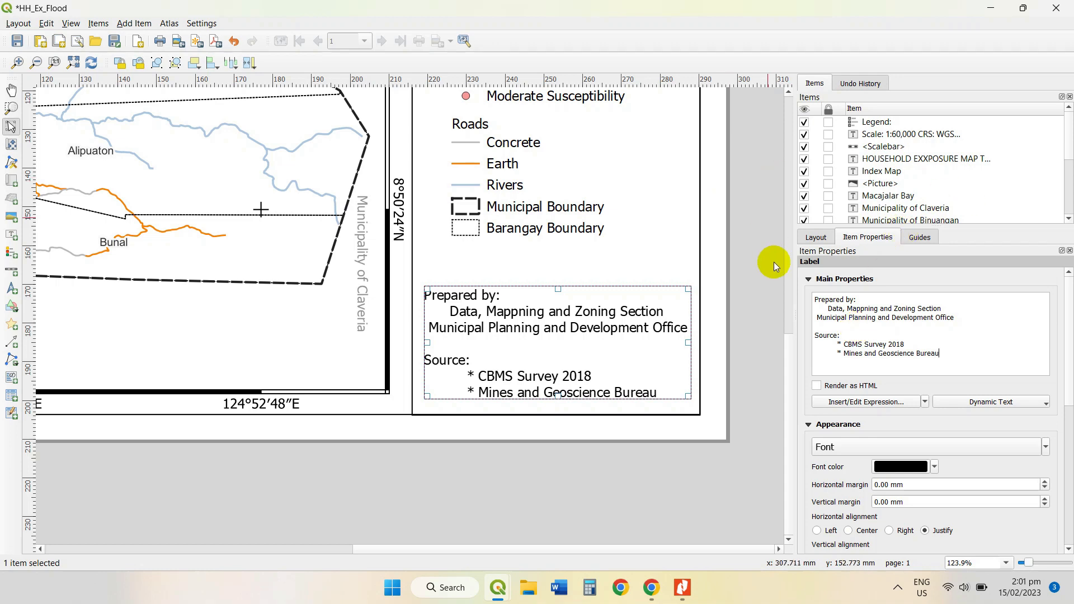
# - Draw a rectangle around the legend, spanning the full width of the information column below the CRS text
pyautogui.moveTo(793, 359); pyautogui.dragTo(799, 299)
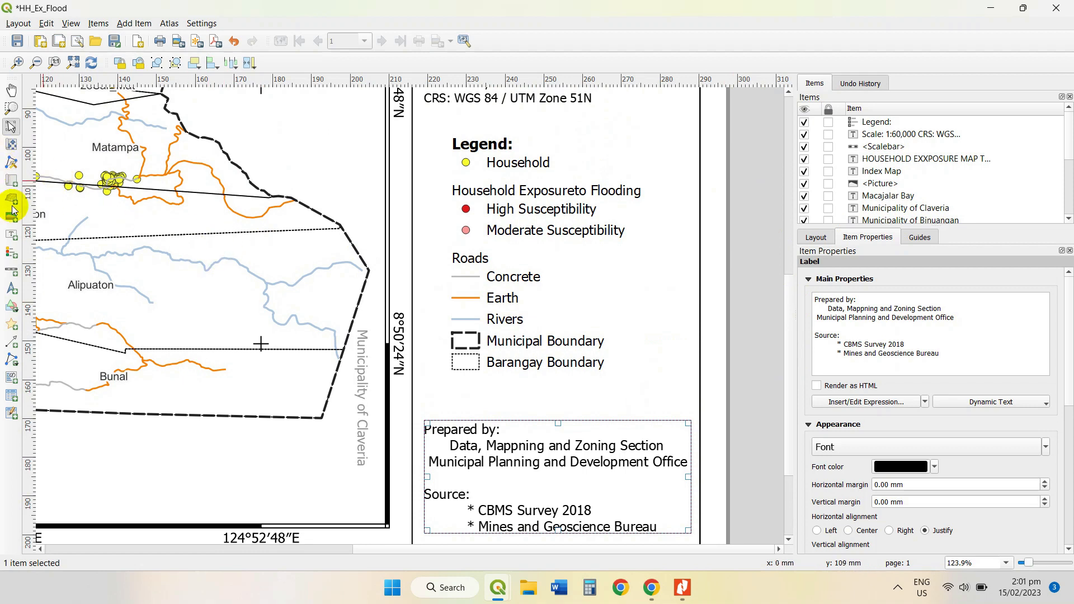
pyautogui.click(10, 307)
pyautogui.click(39, 305)
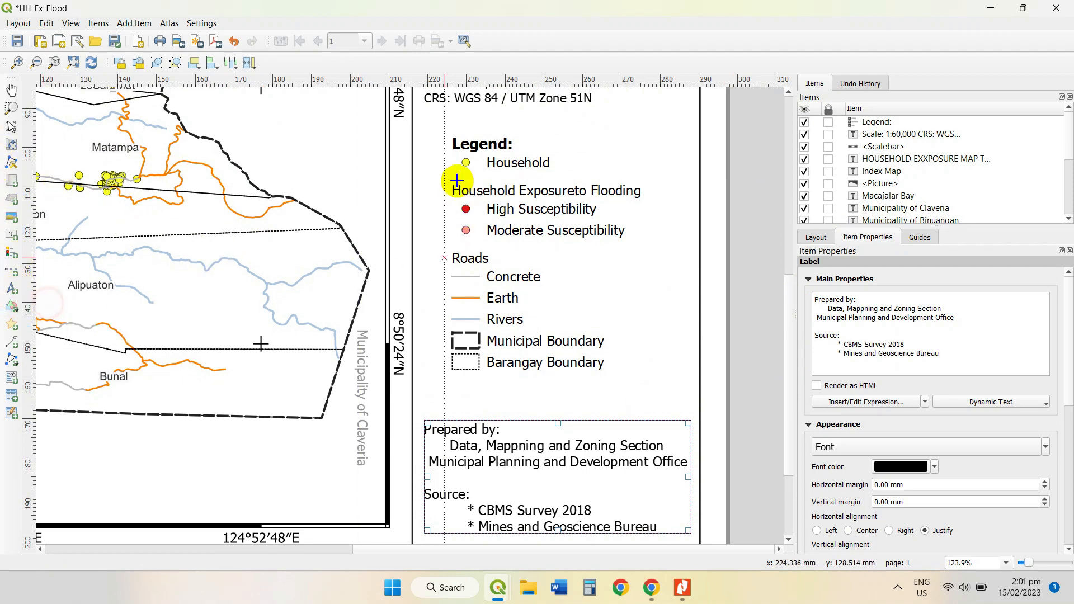
pyautogui.moveTo(413, 120); pyautogui.dragTo(700, 399)
# - Set the legend rectangle's fill style to No Brush
pyautogui.click(909, 338)
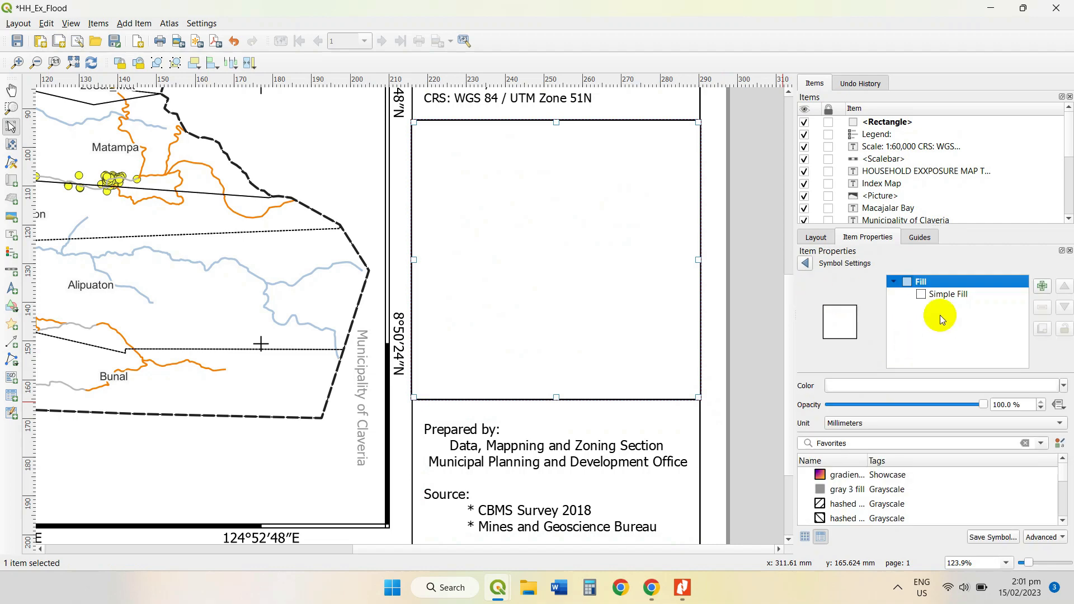
pyautogui.click(951, 294)
pyautogui.click(929, 426)
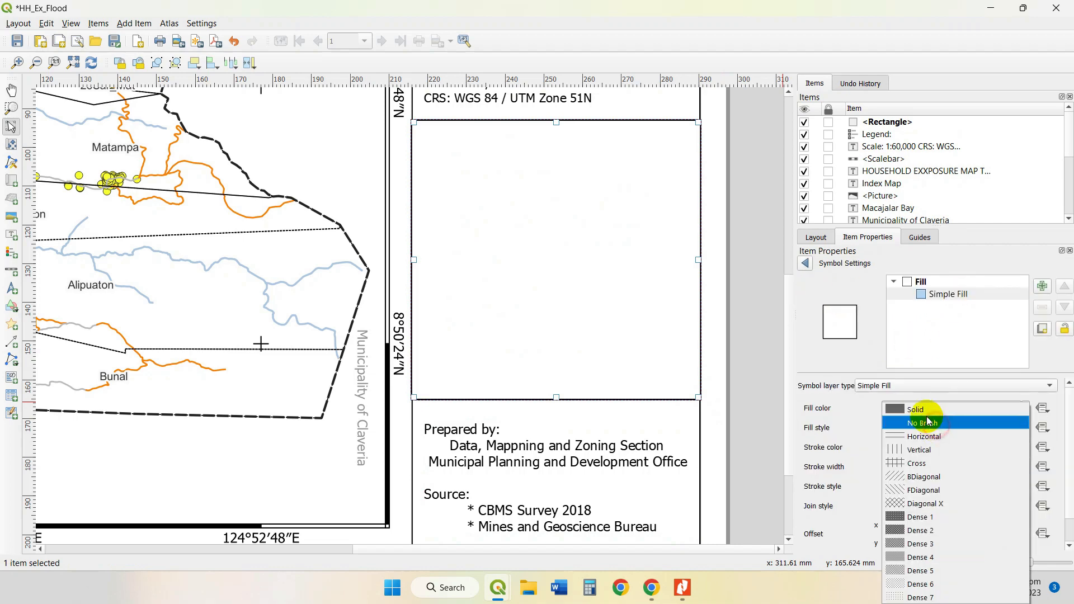
pyautogui.click(929, 422)
pyautogui.click(722, 282)
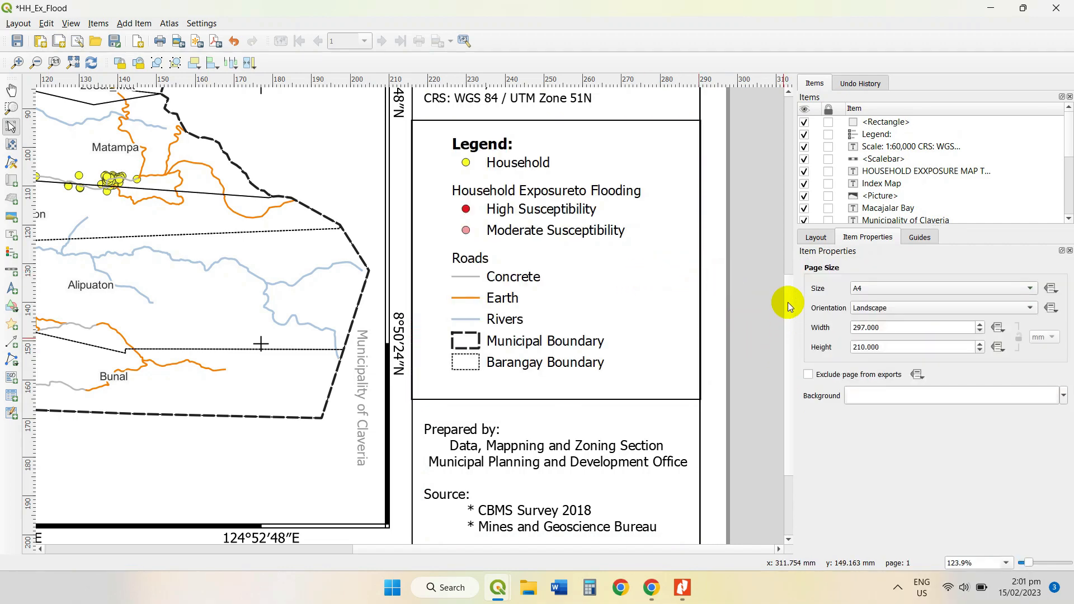
# - Draw a rectangle around the "Prepared by:" text, from the legend rectangle's lower edge to just above "Source:"
pyautogui.scroll(-3, 789, 336)
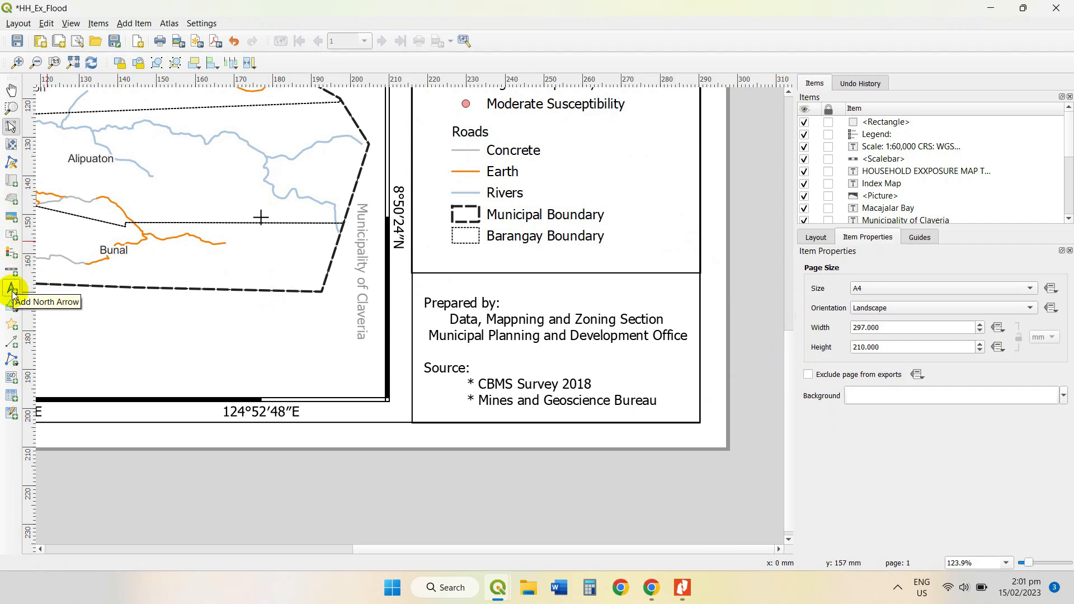
pyautogui.click(11, 309)
pyautogui.click(77, 307)
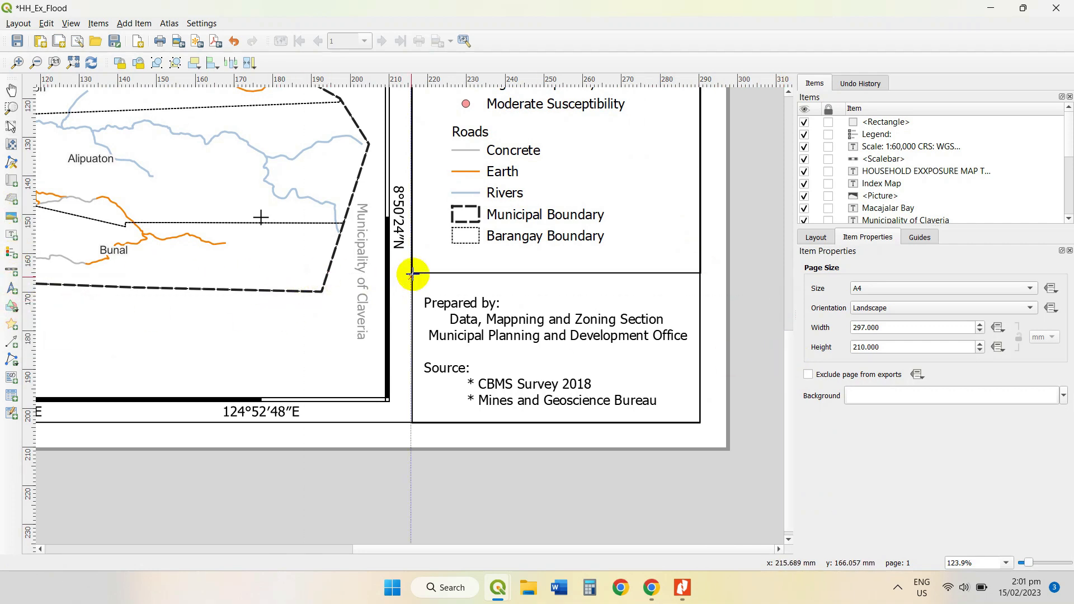
pyautogui.moveTo(412, 273); pyautogui.dragTo(699, 349)
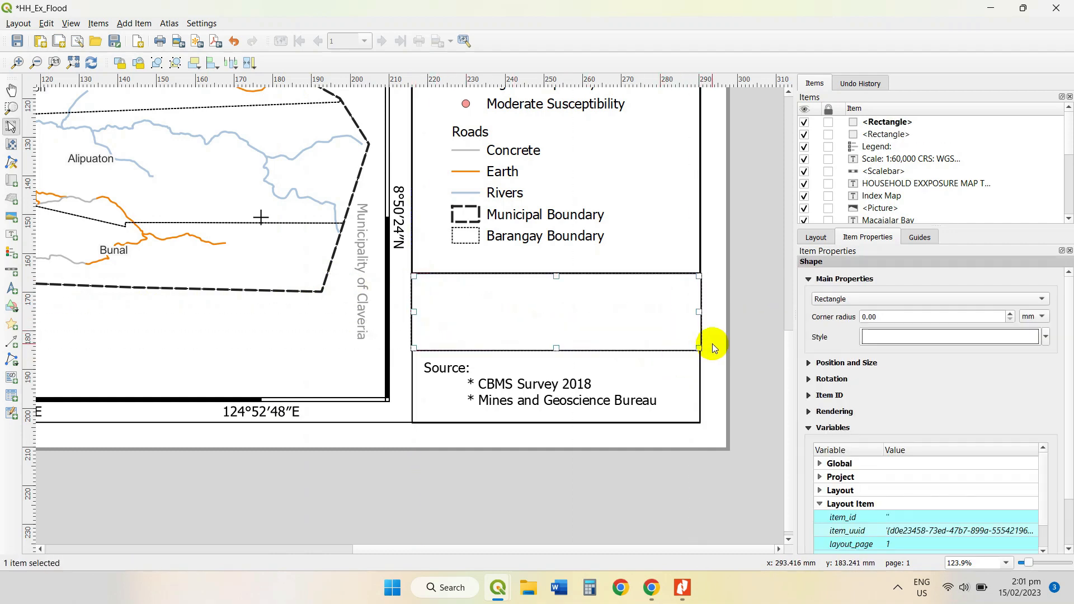
# - Set the "Prepared by:" rectangle's fill style to No Brush
pyautogui.click(893, 336)
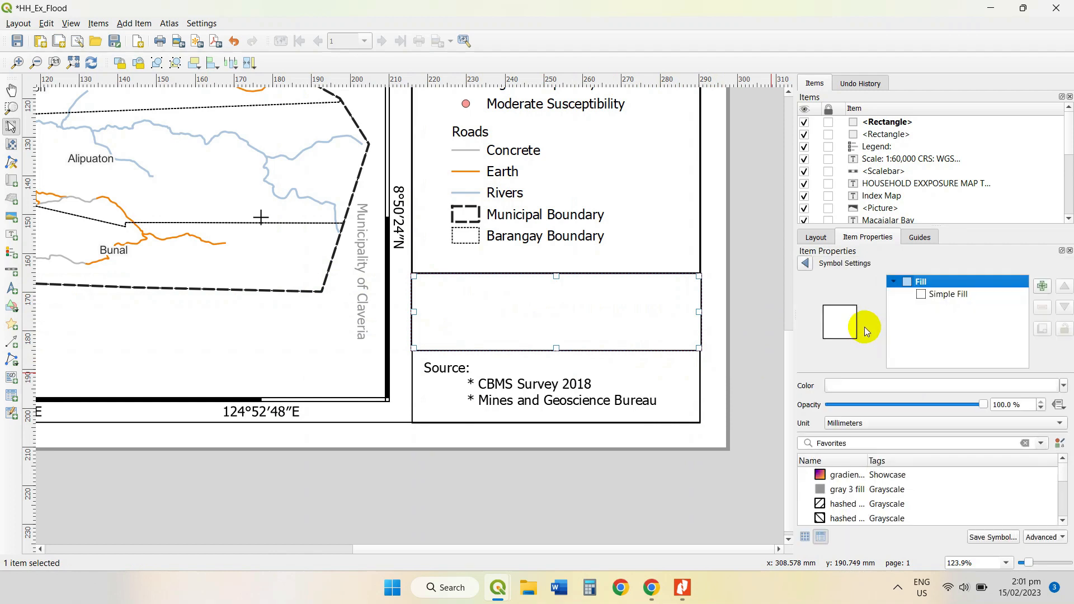
pyautogui.click(945, 296)
pyautogui.click(930, 427)
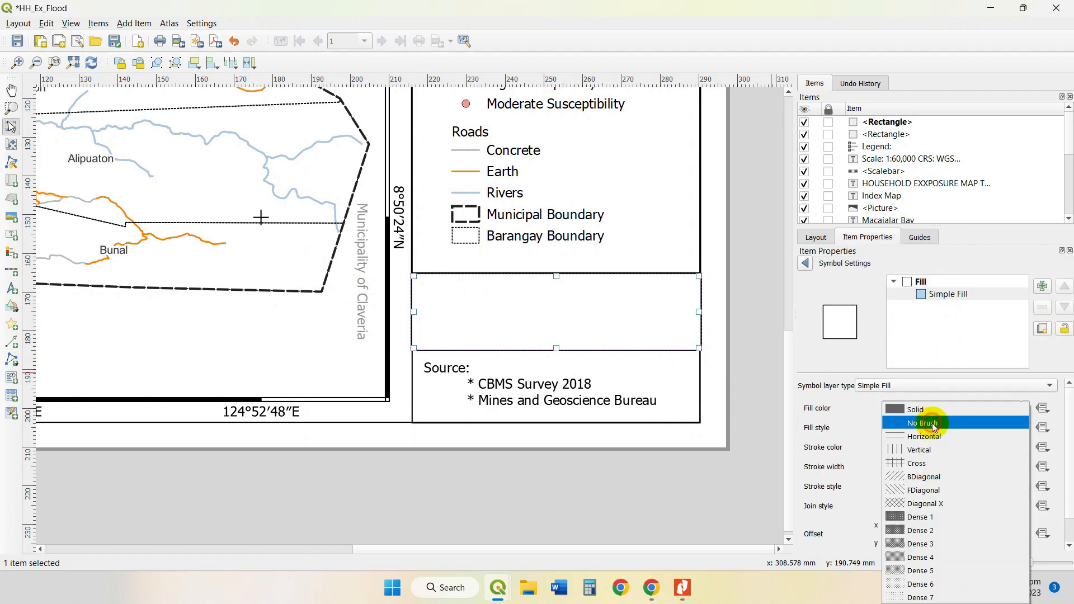
pyautogui.click(932, 426)
pyautogui.click(714, 309)
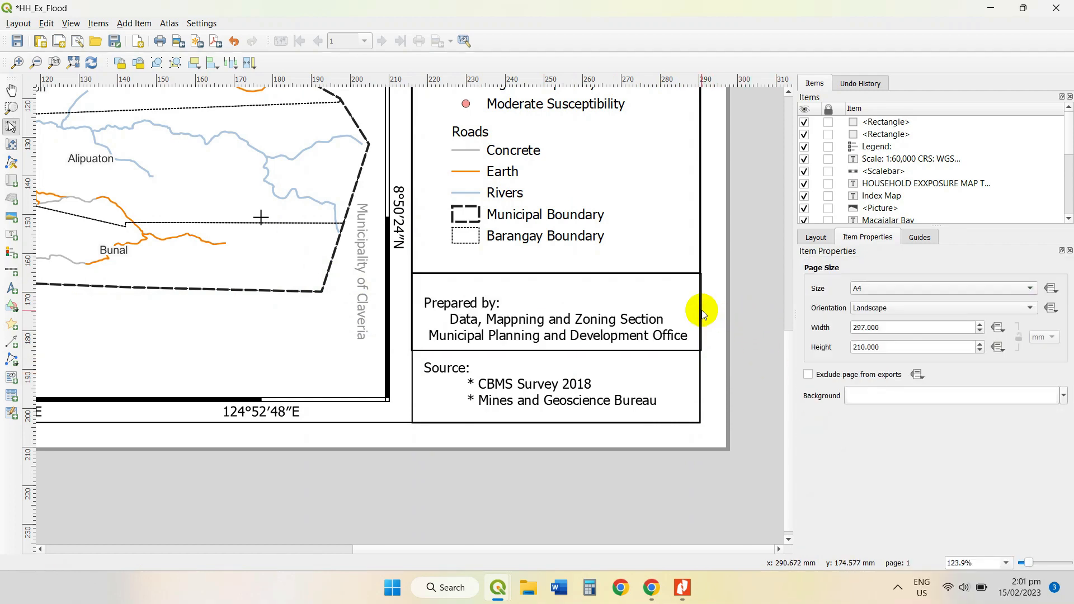
# - Align the outer edge of the "Prepared by:" rectangle with the information column's frame
pyautogui.click(699, 313)
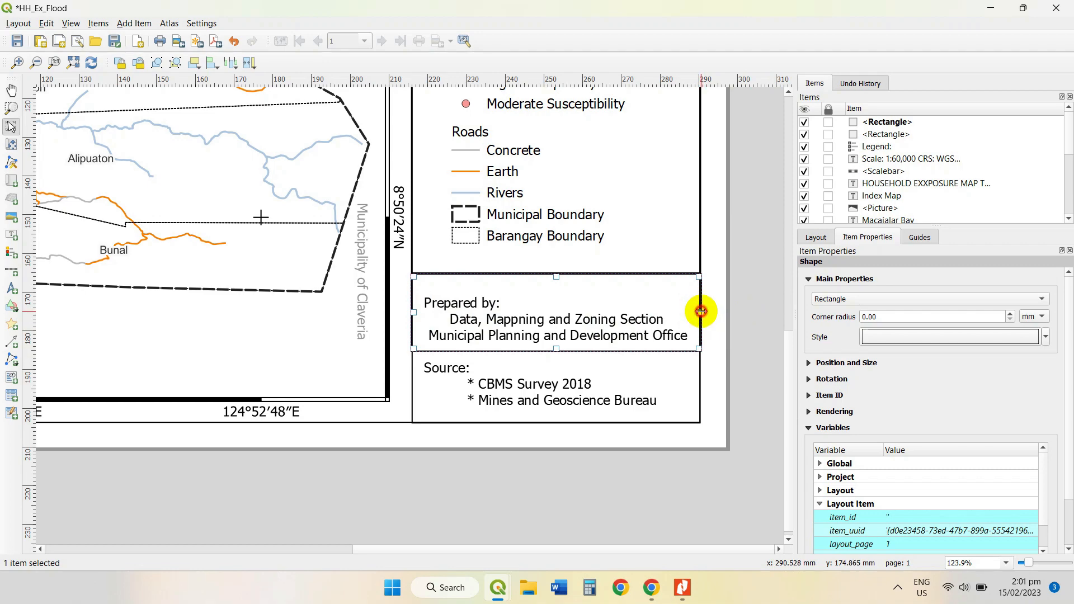
pyautogui.moveTo(701, 311); pyautogui.dragTo(702, 308)
pyautogui.click(713, 311)
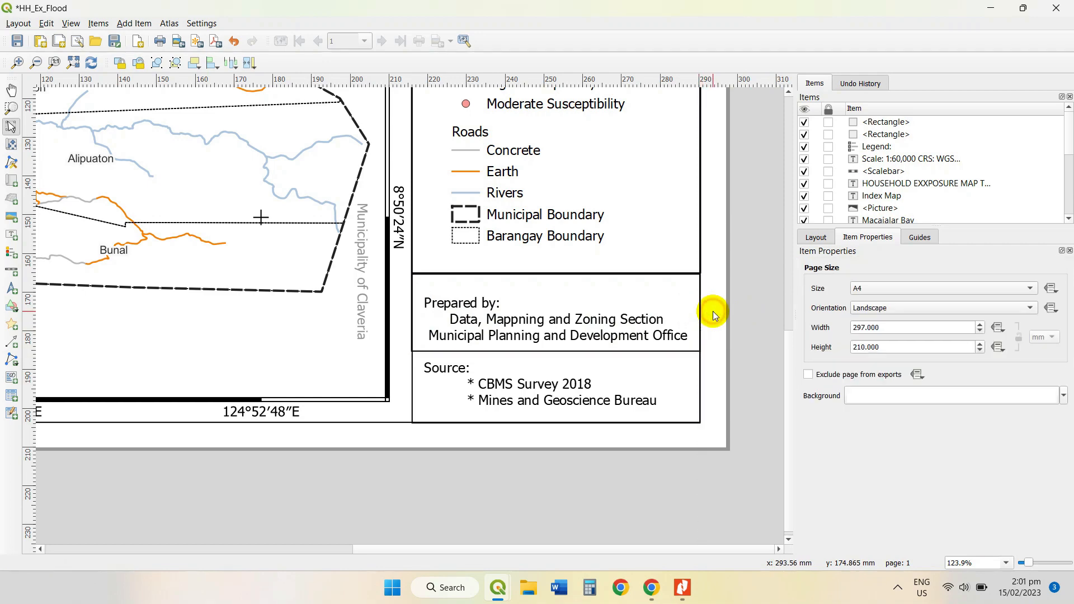
# - Correct the map title's first line to "HOUSEHOLD EXPOSURE MAP"
pyautogui.hotkey('ctrl', '0')
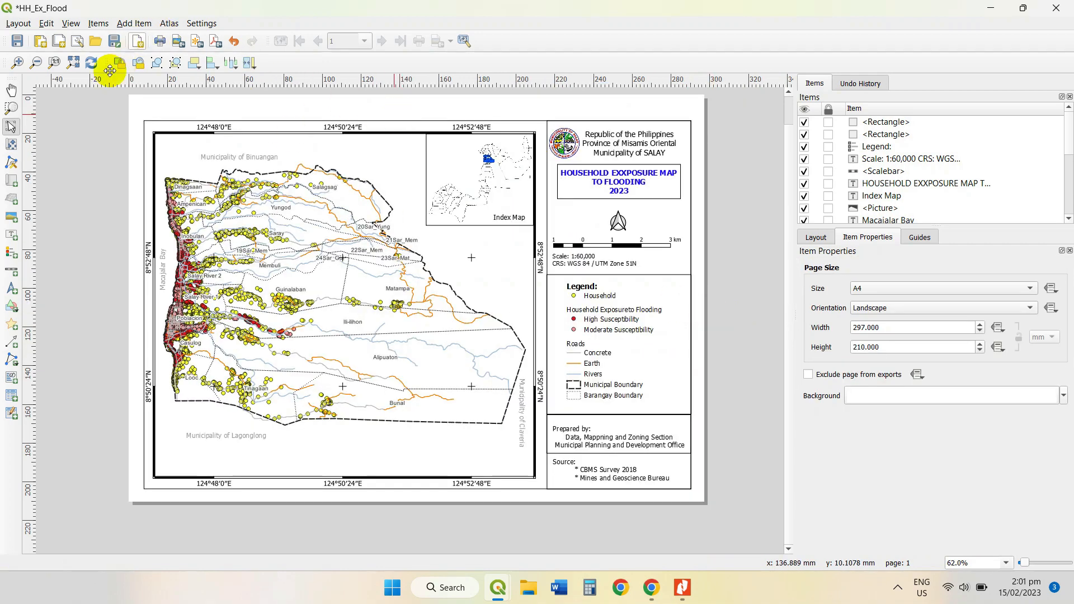
pyautogui.click(72, 62)
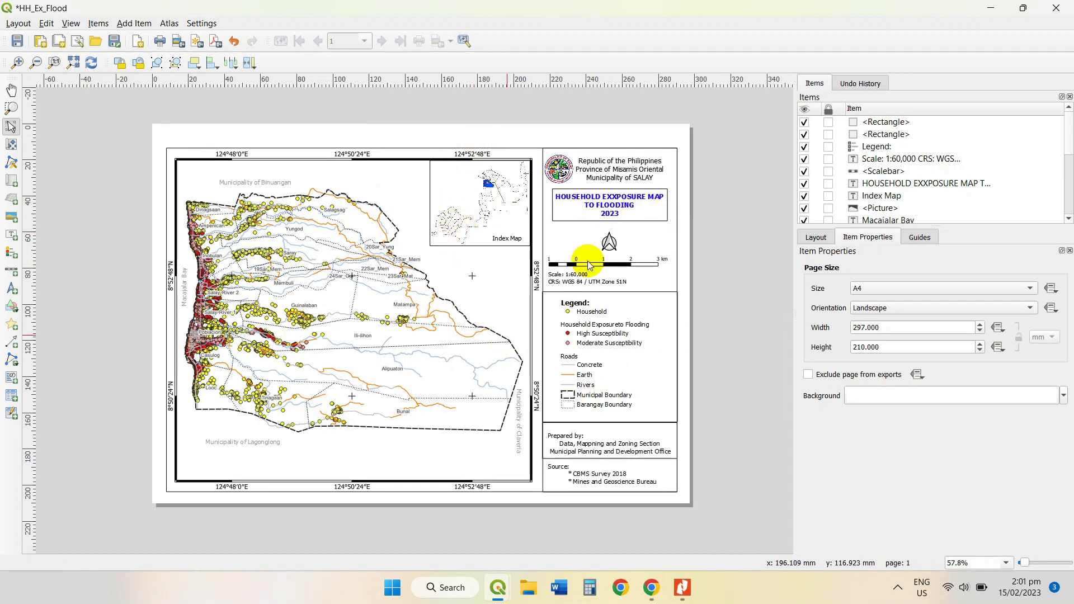
pyautogui.click(615, 202)
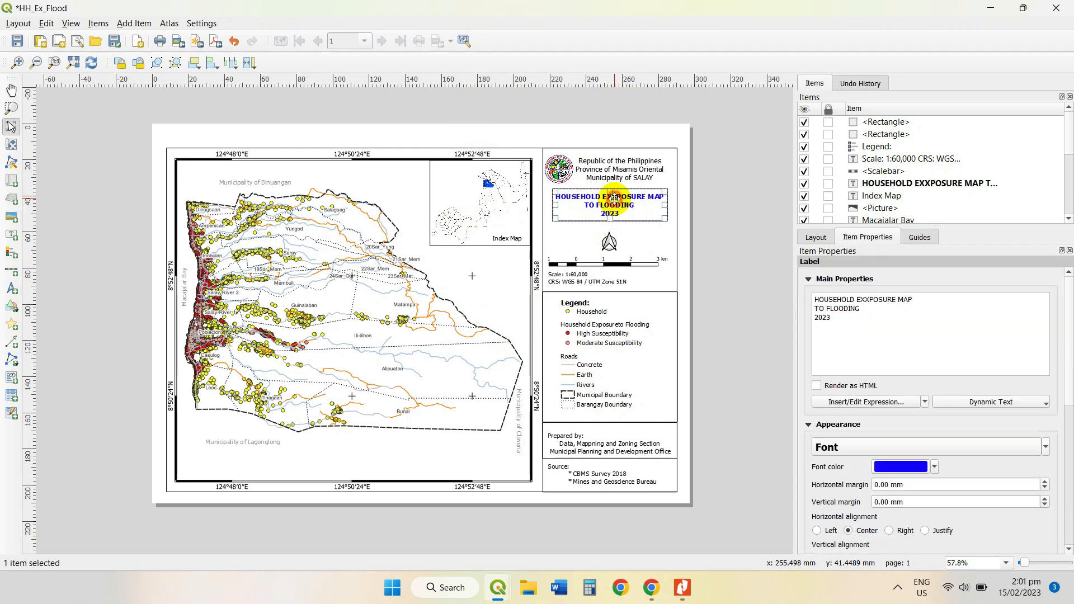
pyautogui.click(867, 299)
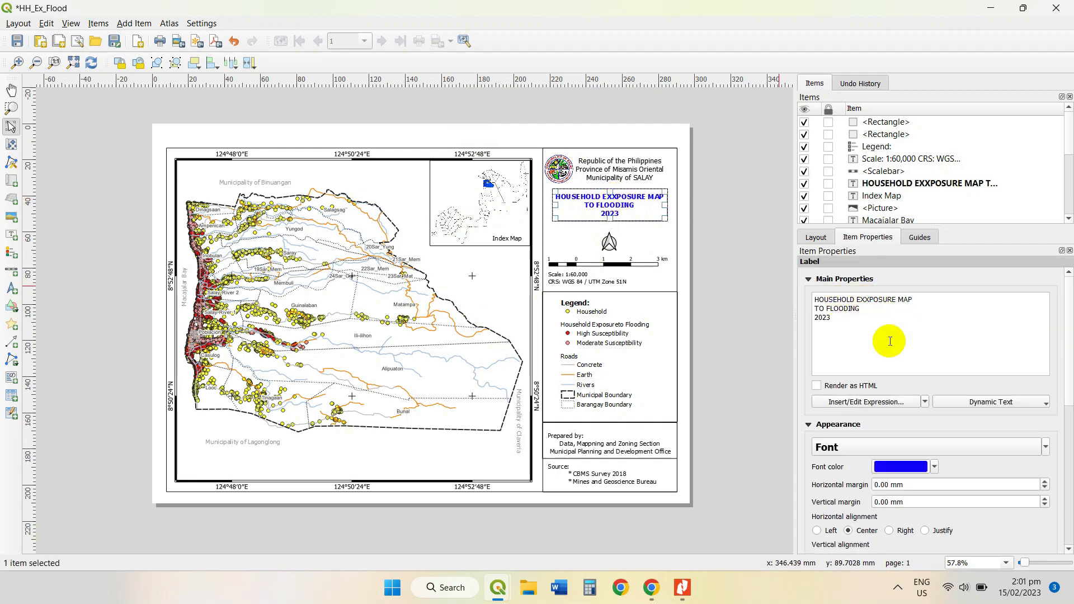
pyautogui.press('BackSpace')
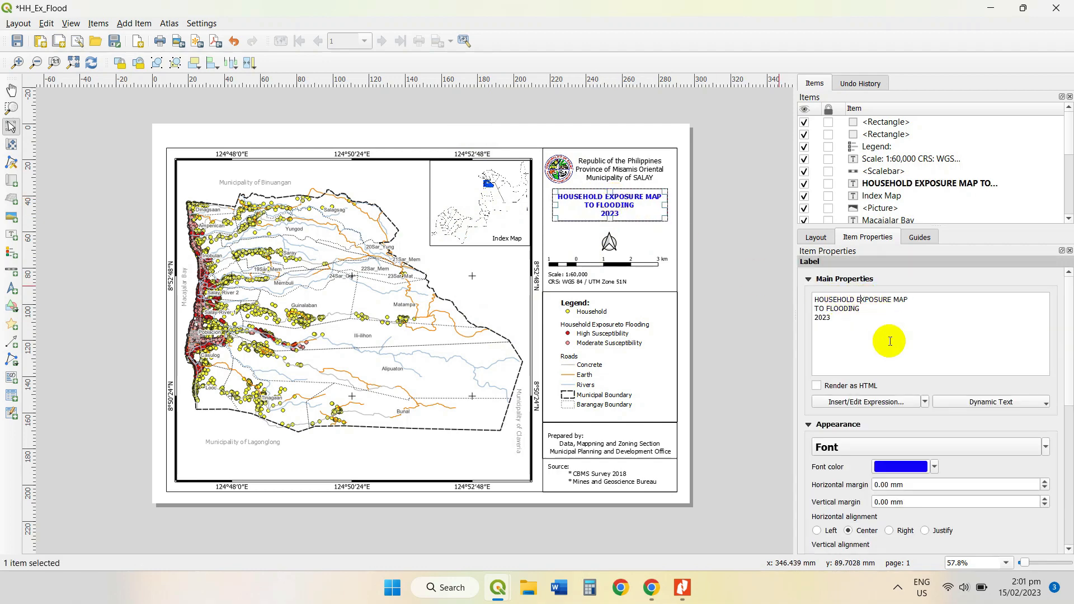
pyautogui.click(692, 210)
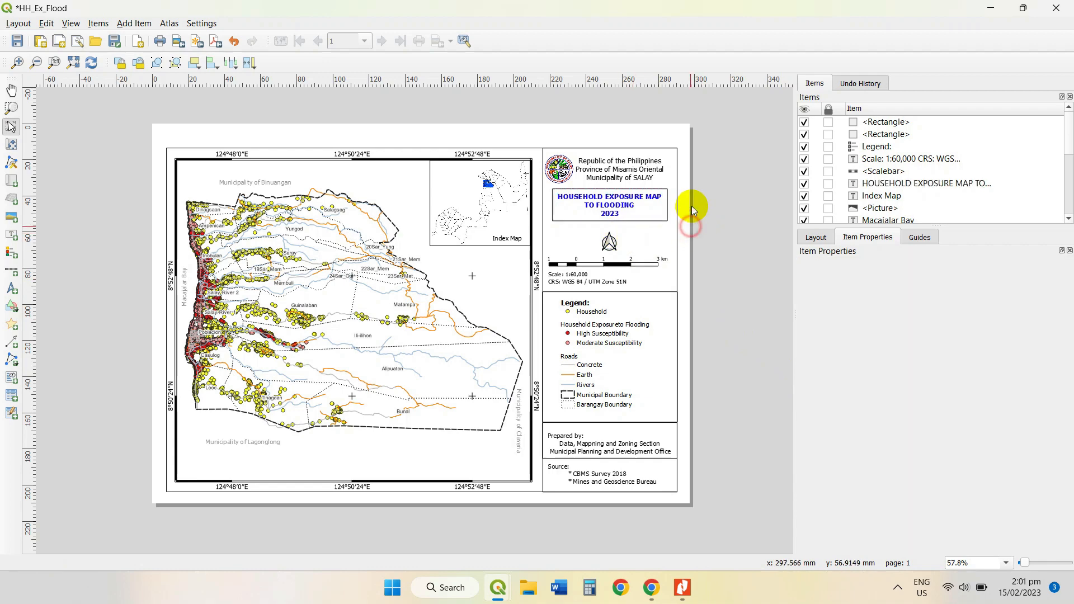
# - Nudge the map title label slightly downward
pyautogui.scroll(1, 691, 197)
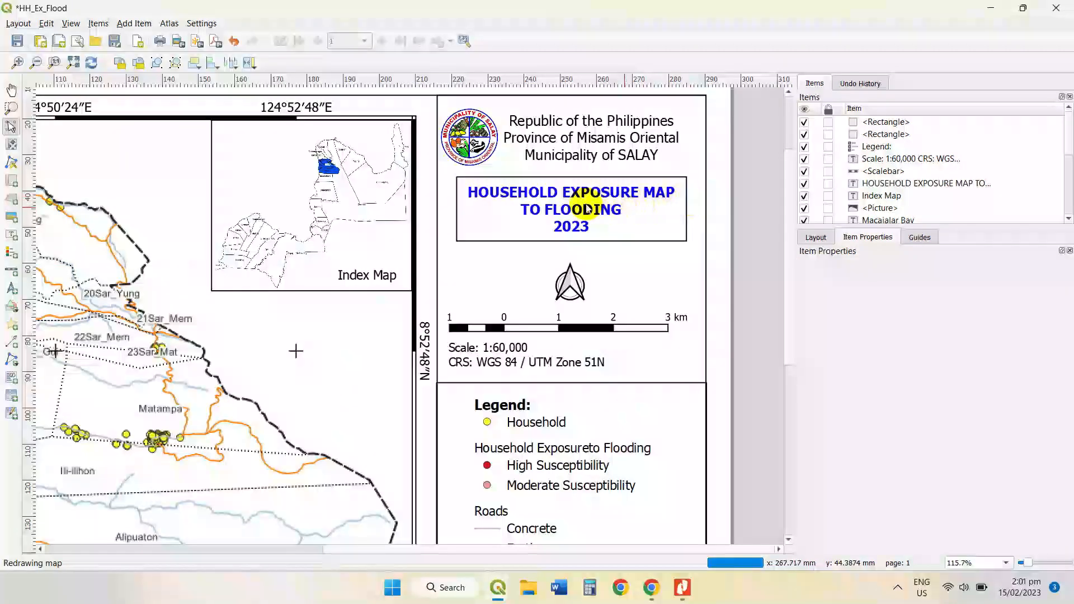
pyautogui.click(556, 200)
pyautogui.moveTo(565, 202); pyautogui.dragTo(565, 204)
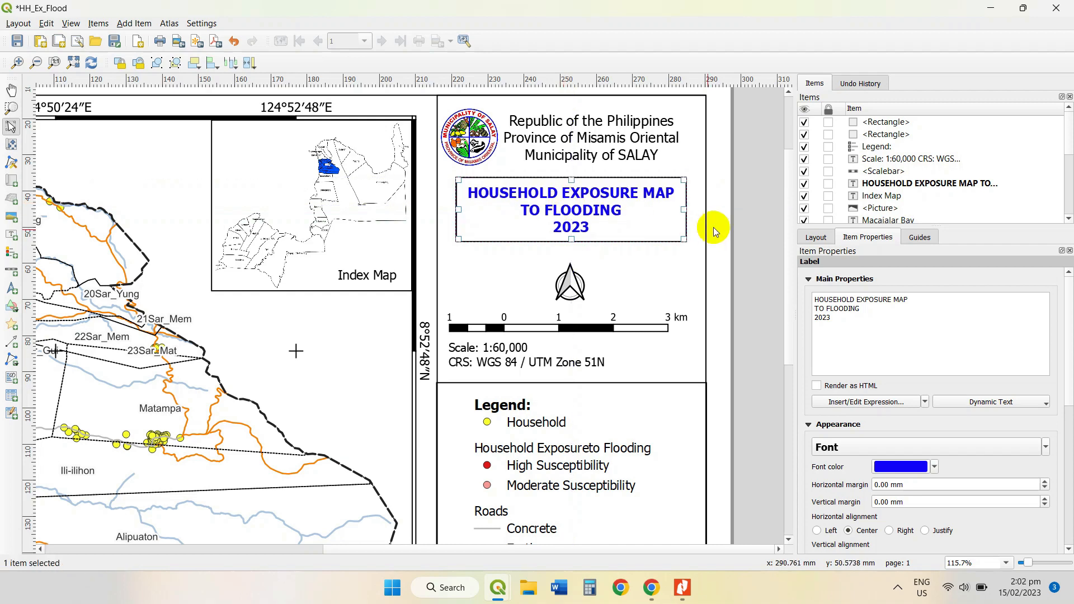
pyautogui.click(716, 231)
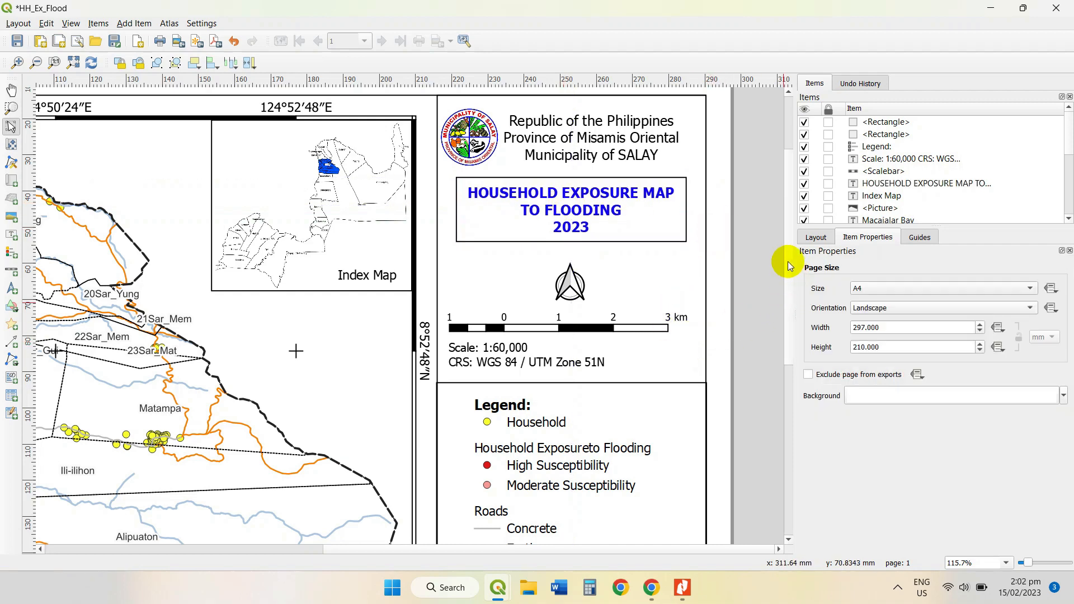
# - Move the legend's frame rectangle aside and correct the legend group label to "Household Exposure to Flooding"
pyautogui.scroll(-3, 788, 266)
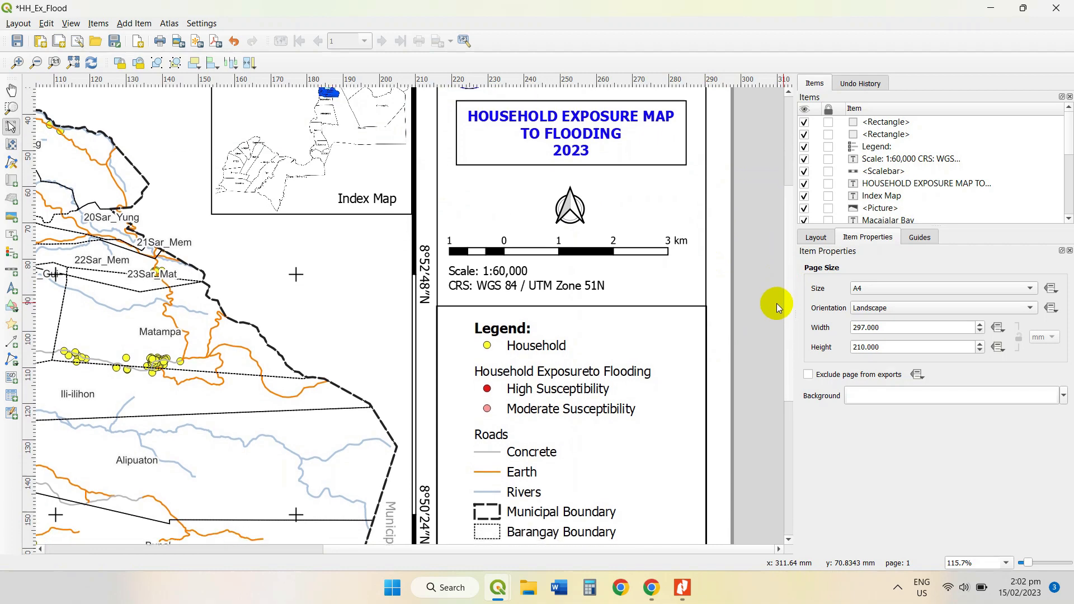
pyautogui.scroll(-3, 777, 303)
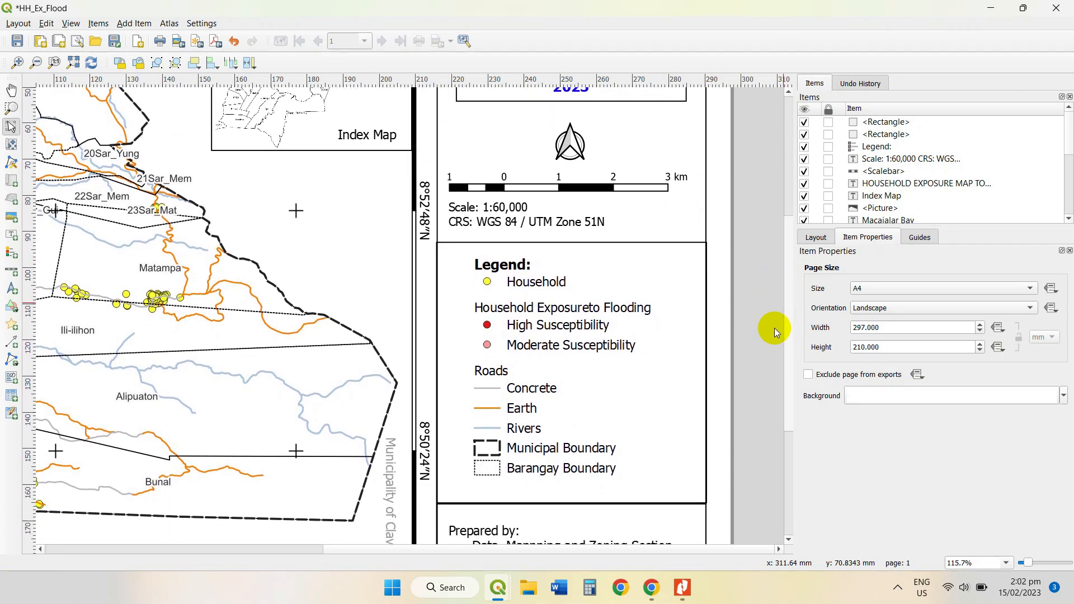
pyautogui.click(562, 307)
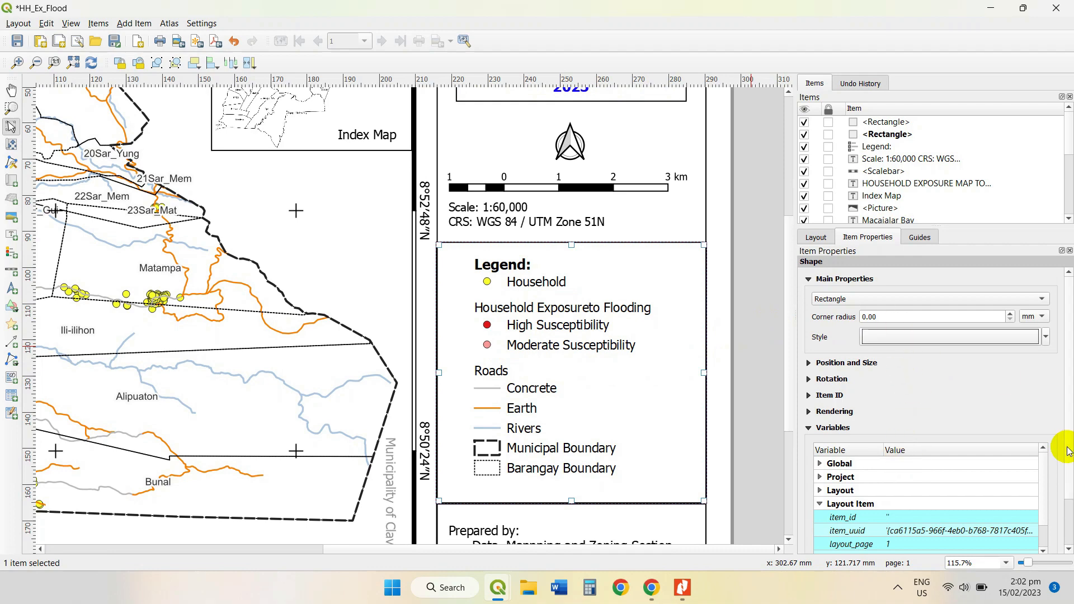
pyautogui.moveTo(638, 299); pyautogui.dragTo(419, 259)
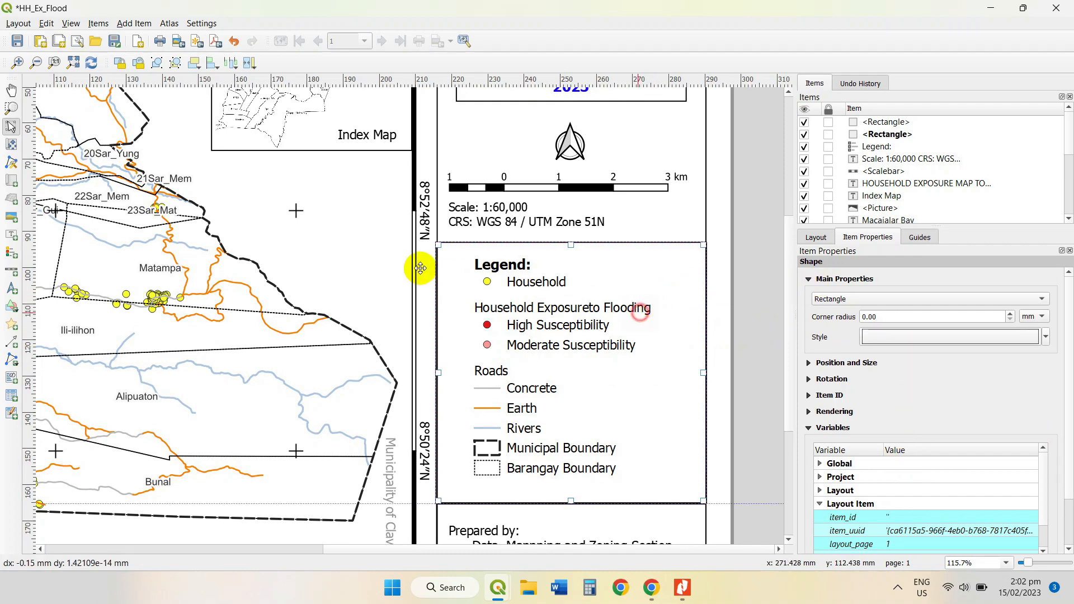
pyautogui.click(635, 331)
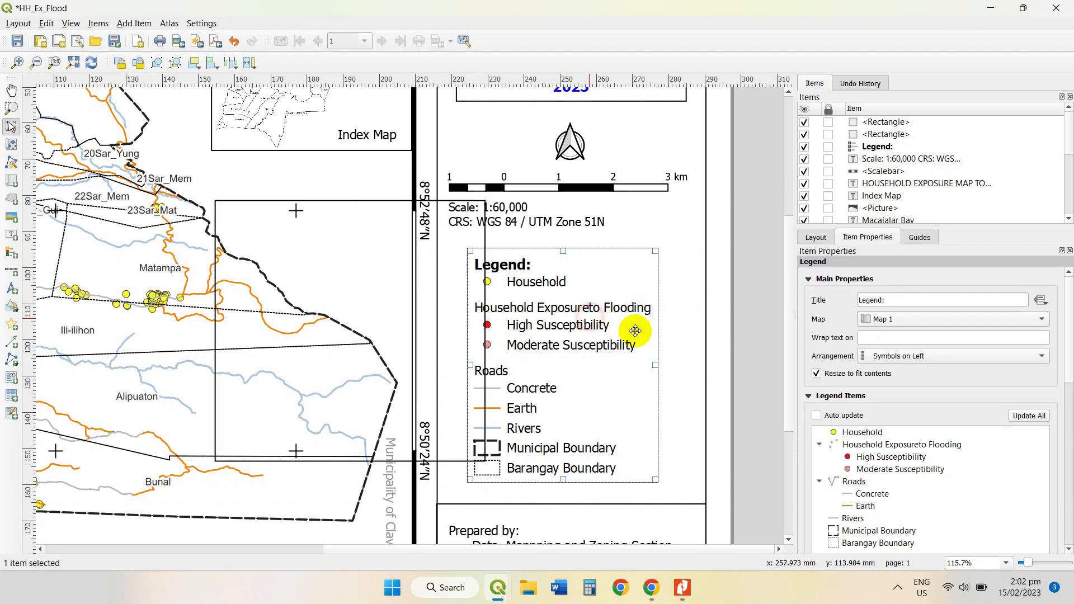
pyautogui.click(924, 448)
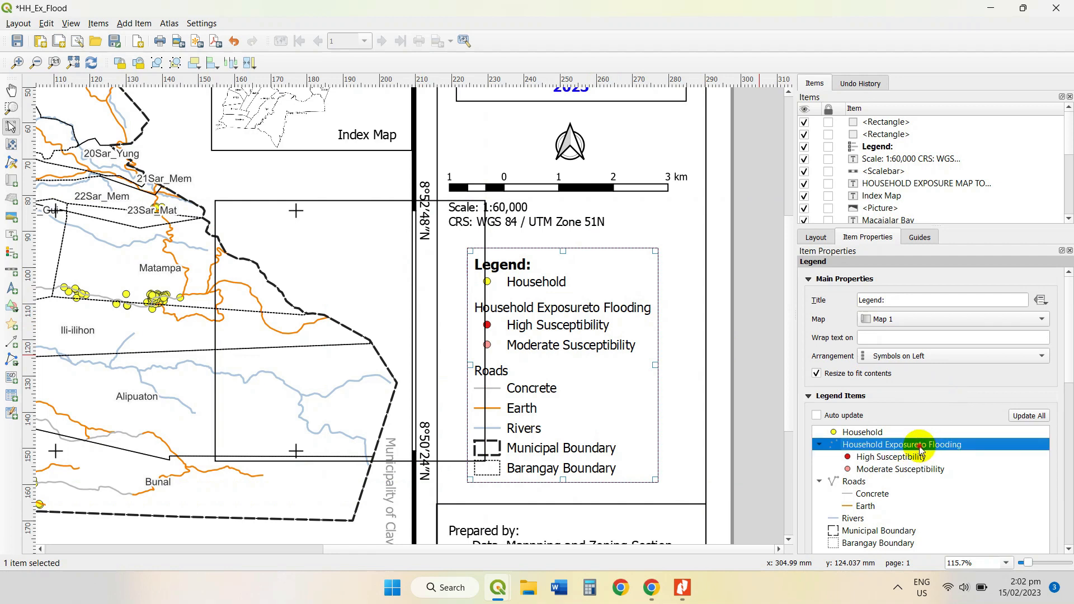
pyautogui.doubleClick(920, 446)
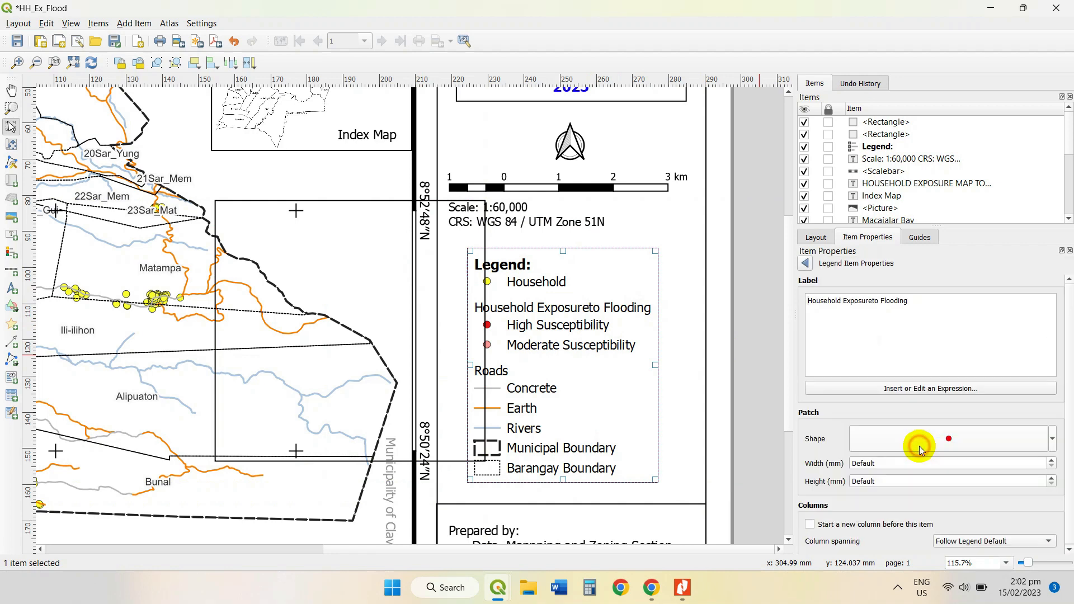
pyautogui.click(874, 303)
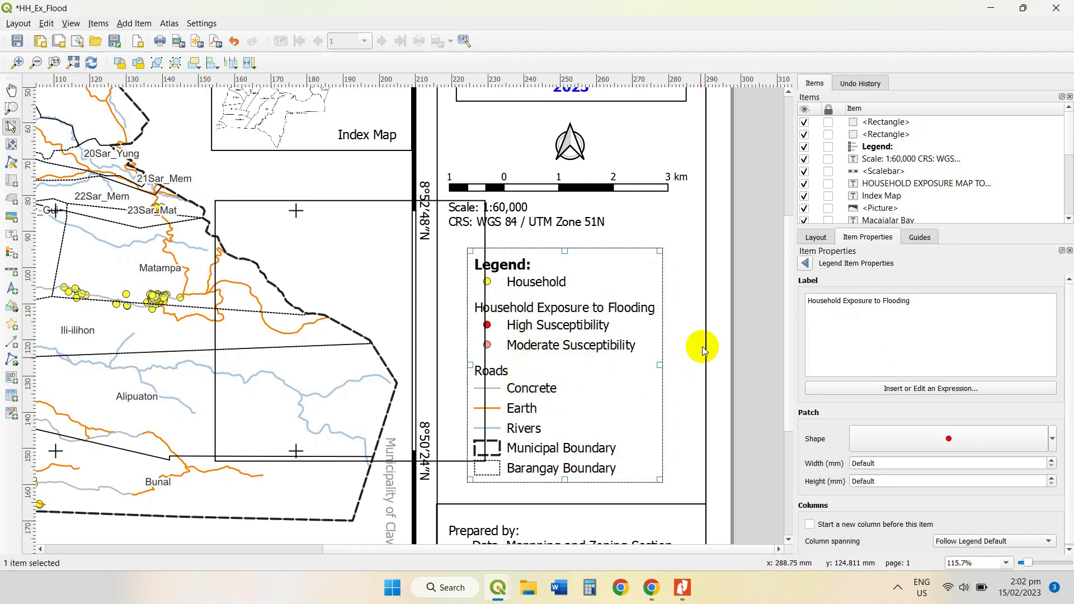
# - Move the frame rectangle back around the legend, aligned with the edges of the information column
pyautogui.moveTo(787, 295); pyautogui.dragTo(781, 345)
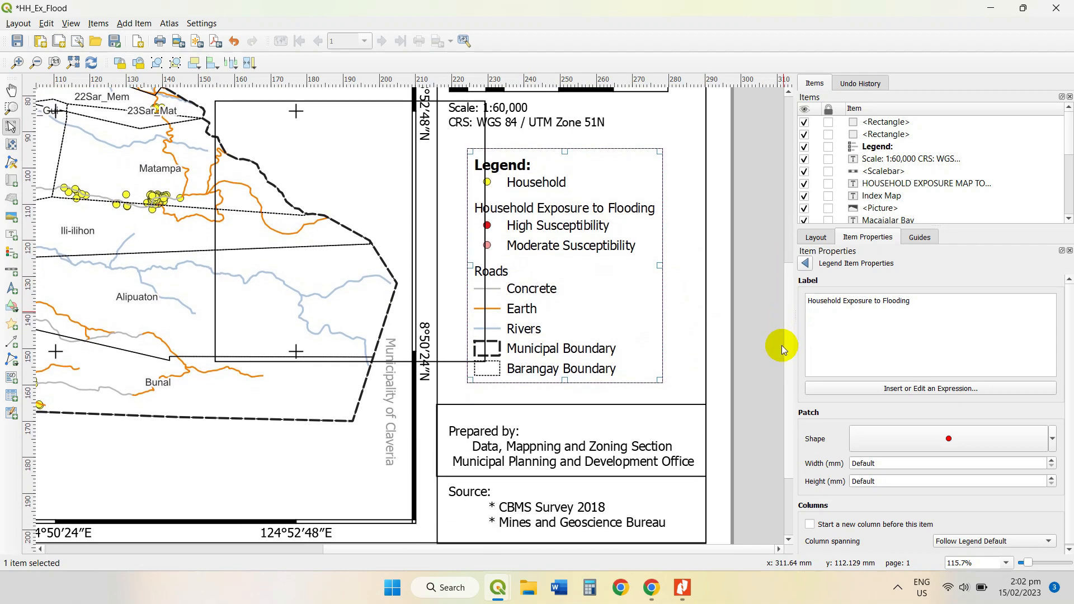
pyautogui.click(336, 211)
pyautogui.moveTo(367, 221); pyautogui.dragTo(560, 254)
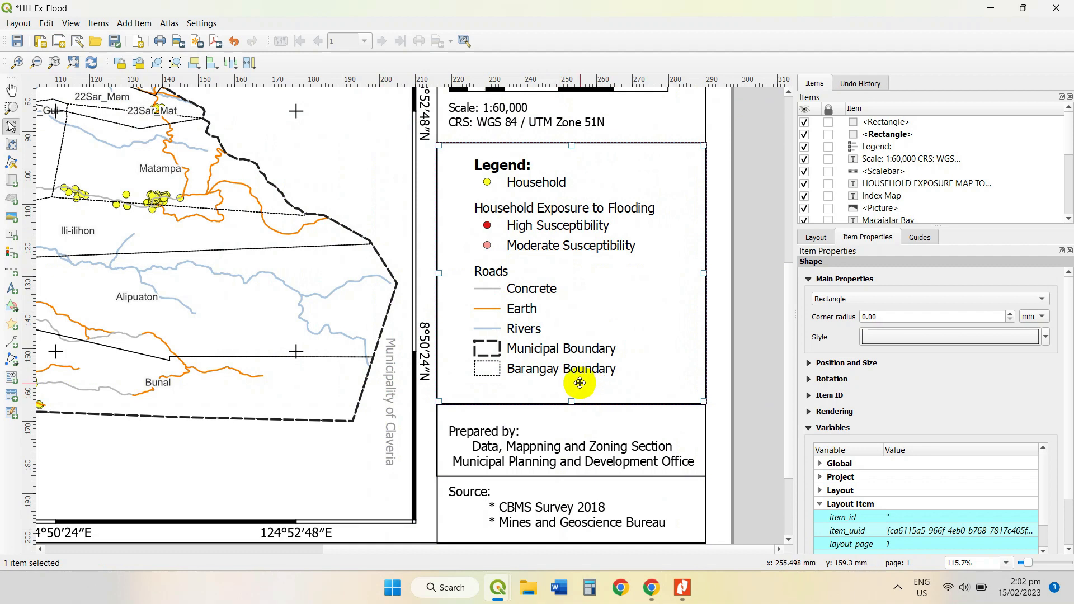
pyautogui.press('Right')
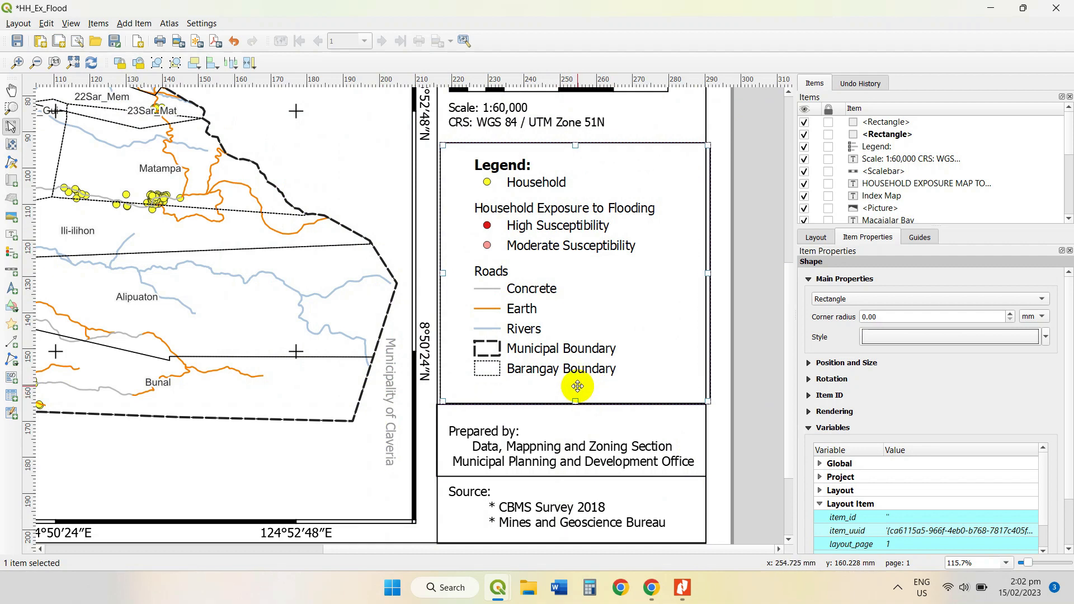
pyautogui.press('Left')
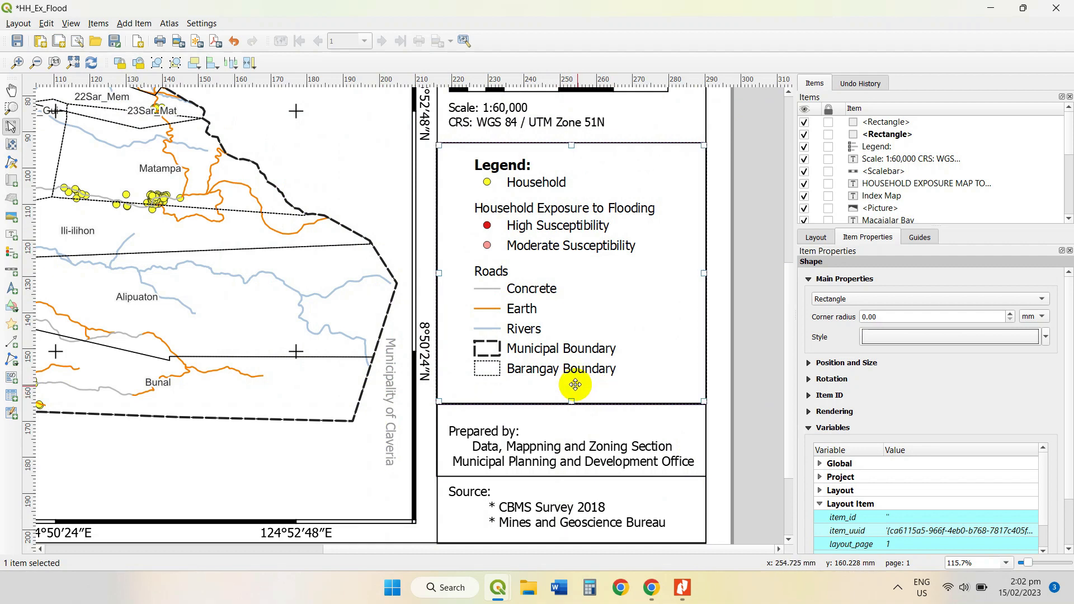
pyautogui.click(719, 288)
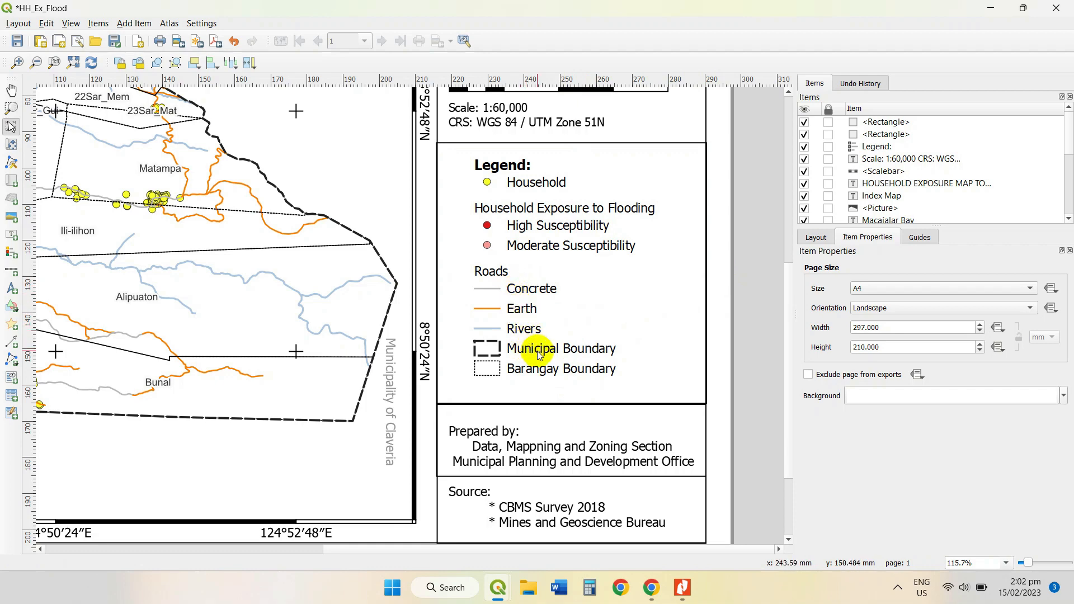
# - Start exporting the layout as an image and choose the CDRA\jpeg\output\Flood folder as the destination
pyautogui.click(304, 549)
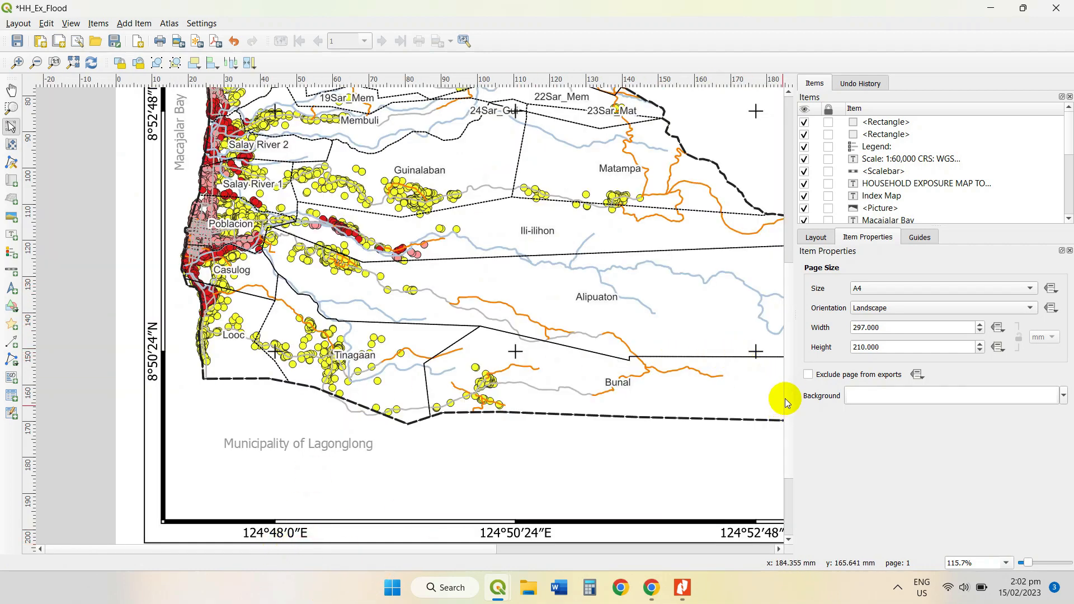
pyautogui.moveTo(789, 390); pyautogui.dragTo(794, 281)
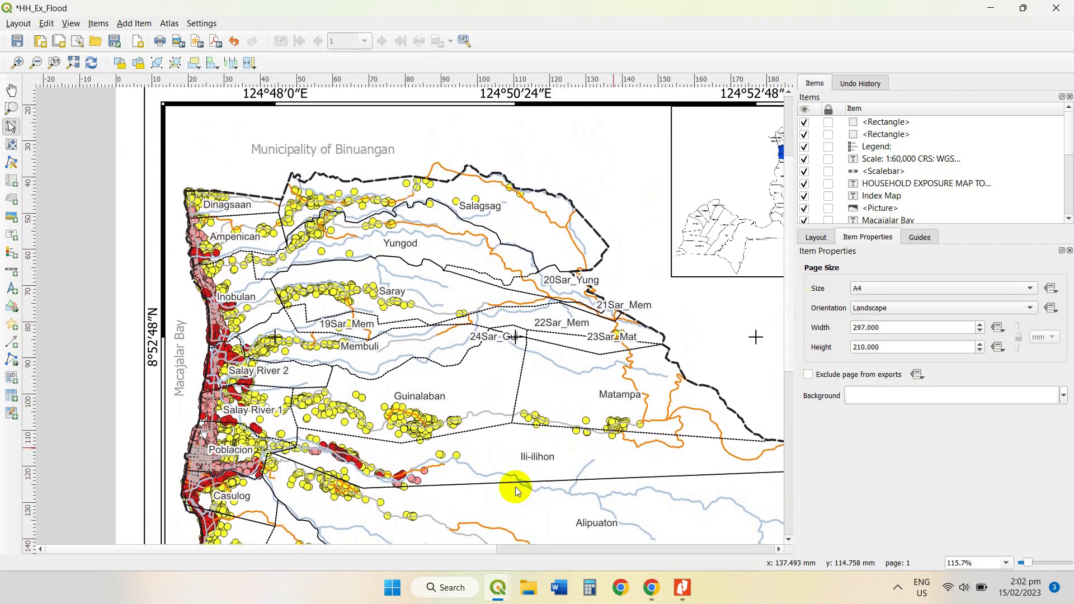
pyautogui.moveTo(428, 550); pyautogui.dragTo(570, 558)
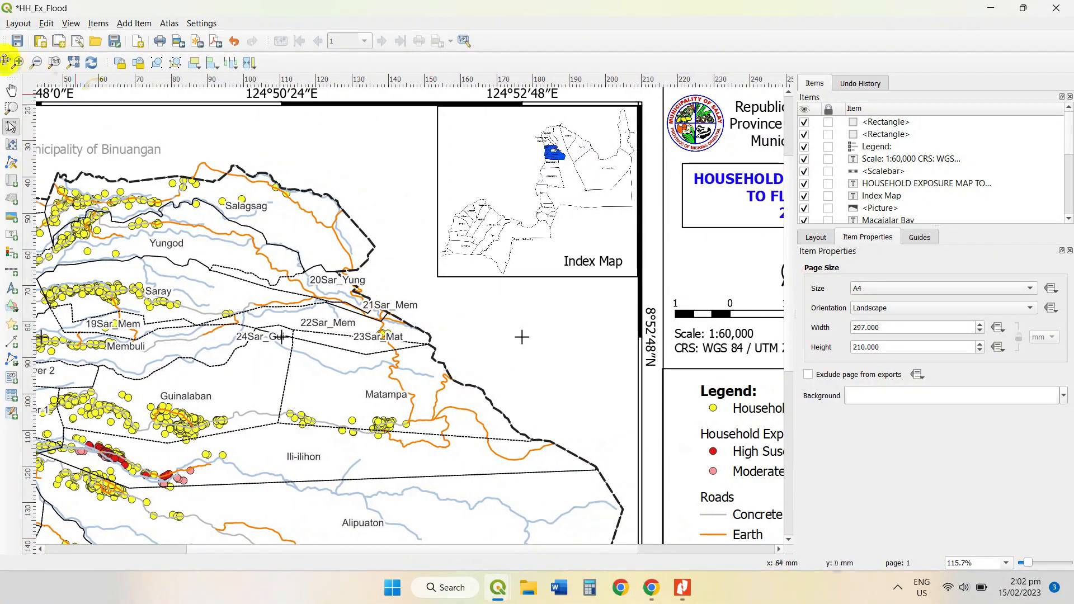
pyautogui.click(36, 62)
pyautogui.click(73, 63)
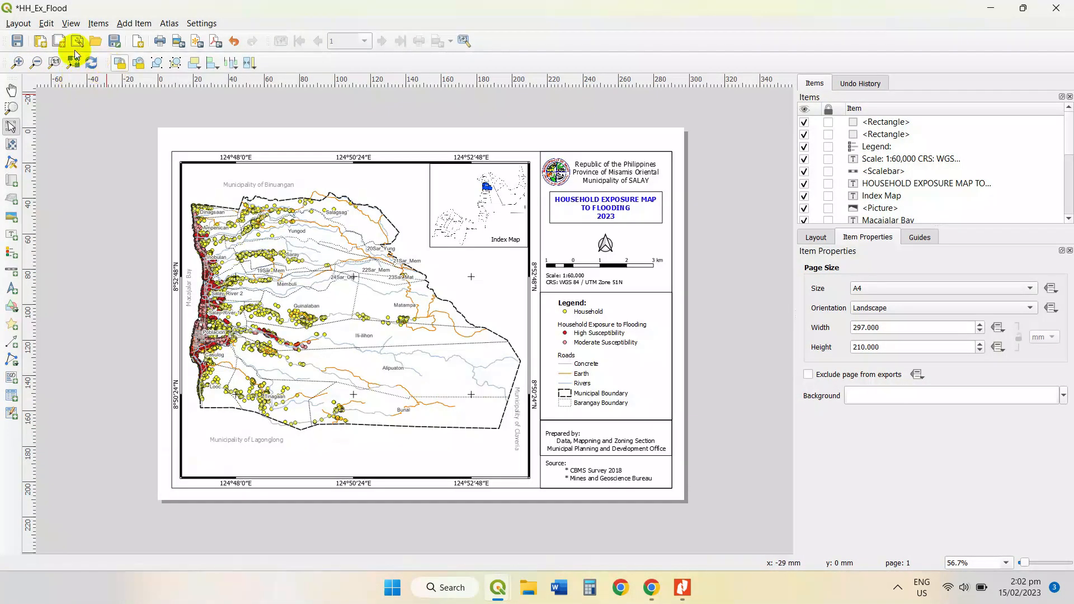
pyautogui.click(16, 24)
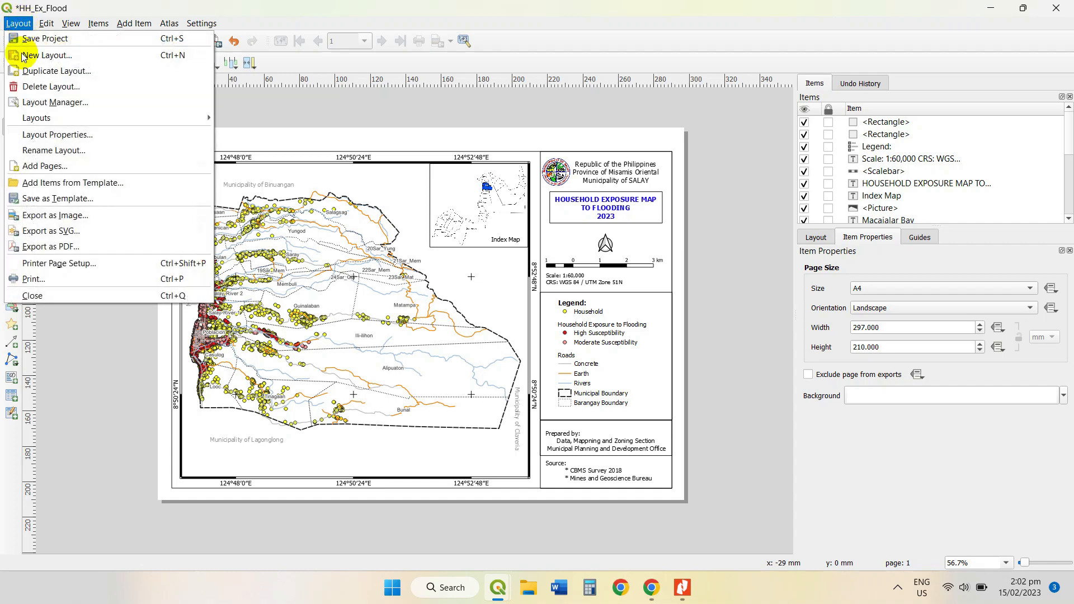
pyautogui.click(31, 216)
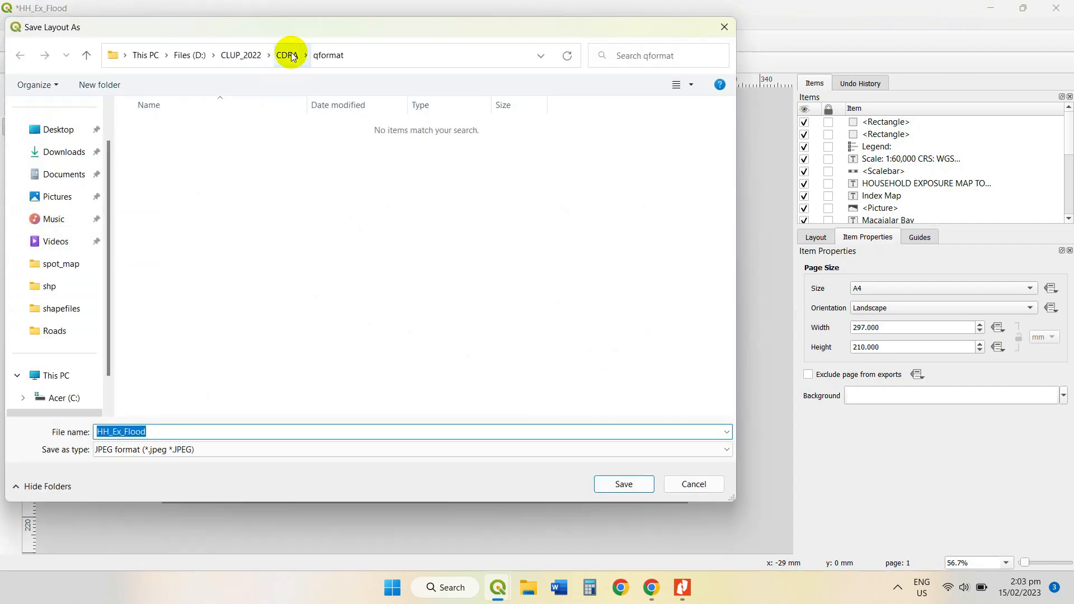
pyautogui.click(288, 56)
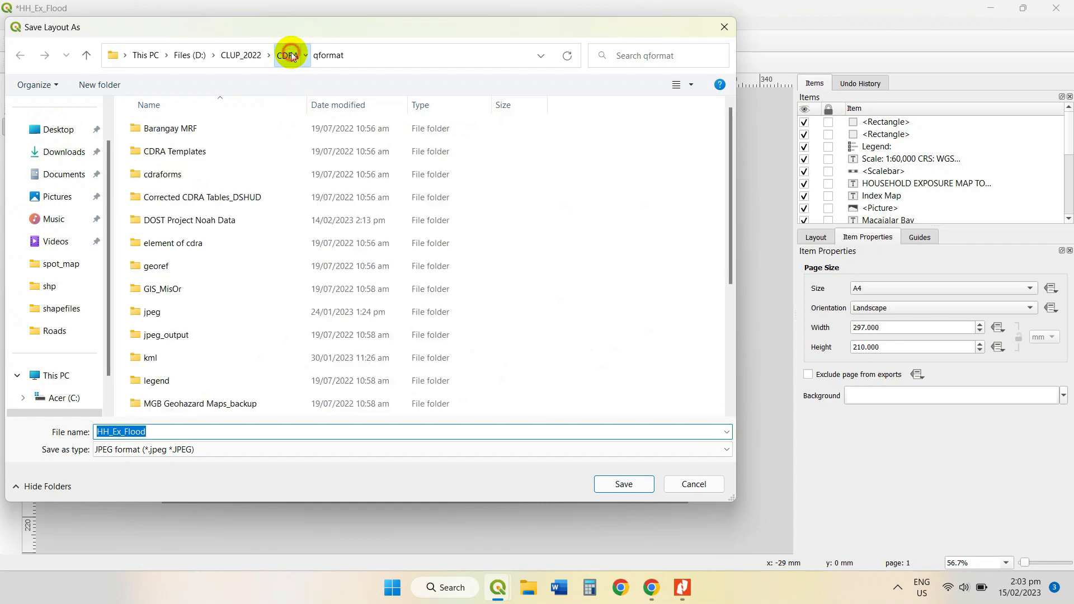
pyautogui.click(155, 313)
pyautogui.doubleClick(155, 314)
pyautogui.doubleClick(239, 140)
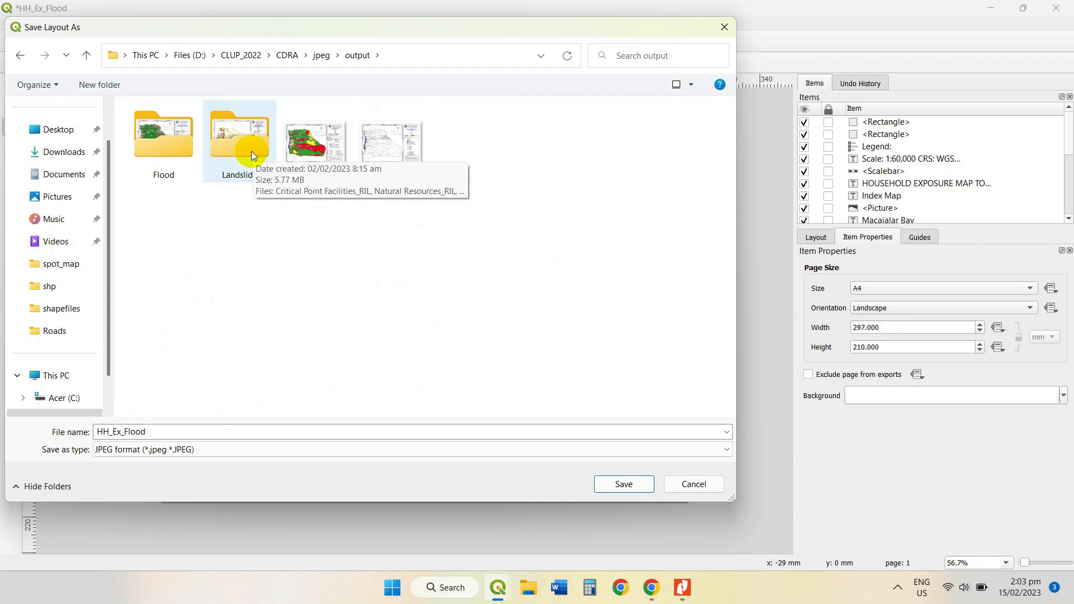
pyautogui.click(162, 165)
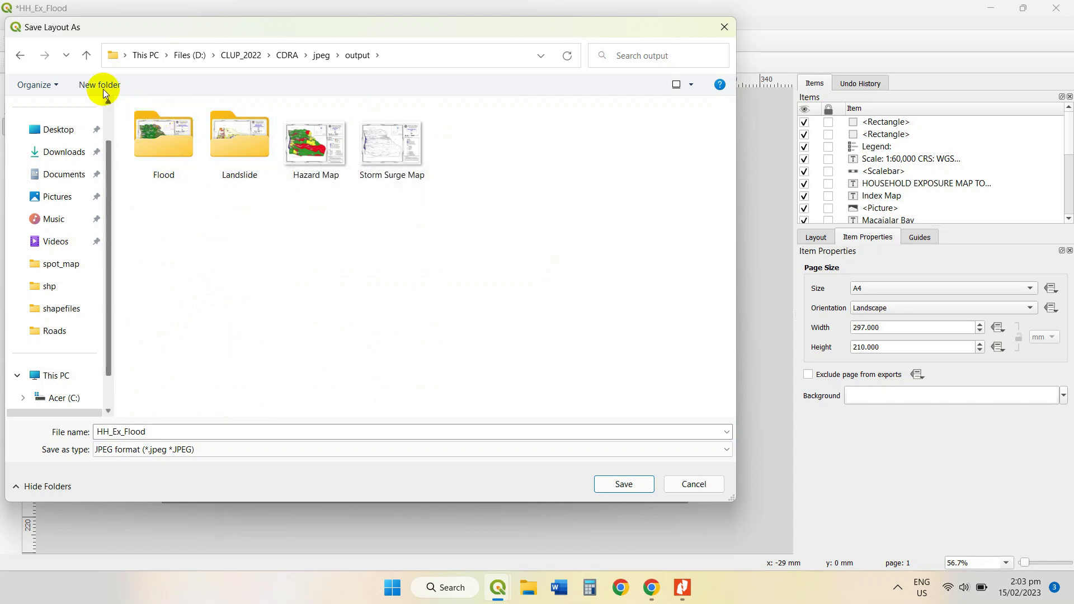
pyautogui.click(173, 145)
pyautogui.doubleClick(172, 144)
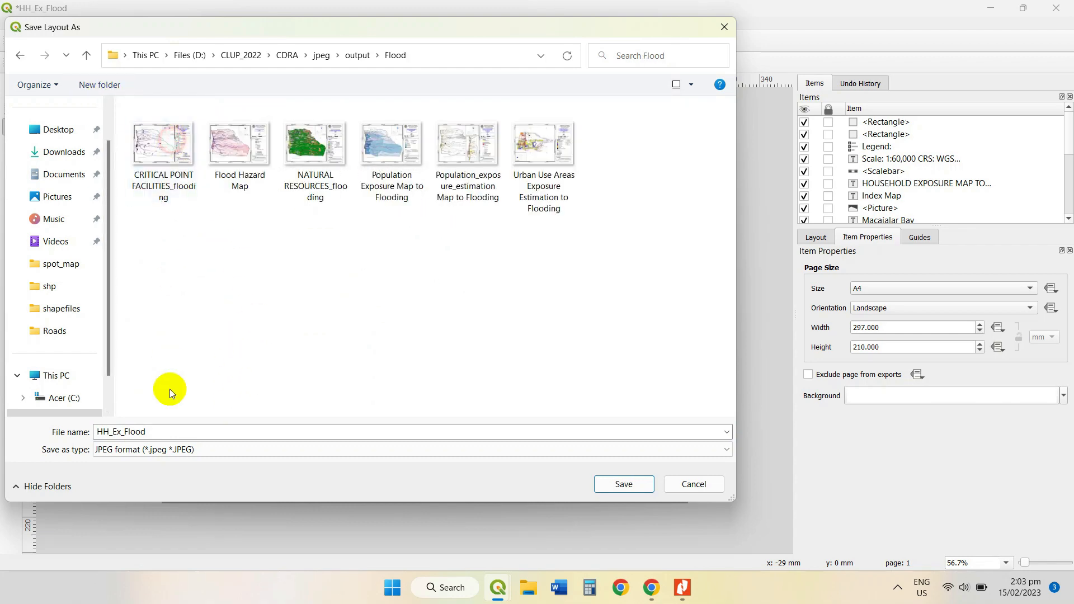
# - Name the JPEG file "Household Exposure Map to Flooding" and export it at 300 dpi
pyautogui.doubleClick(158, 432)
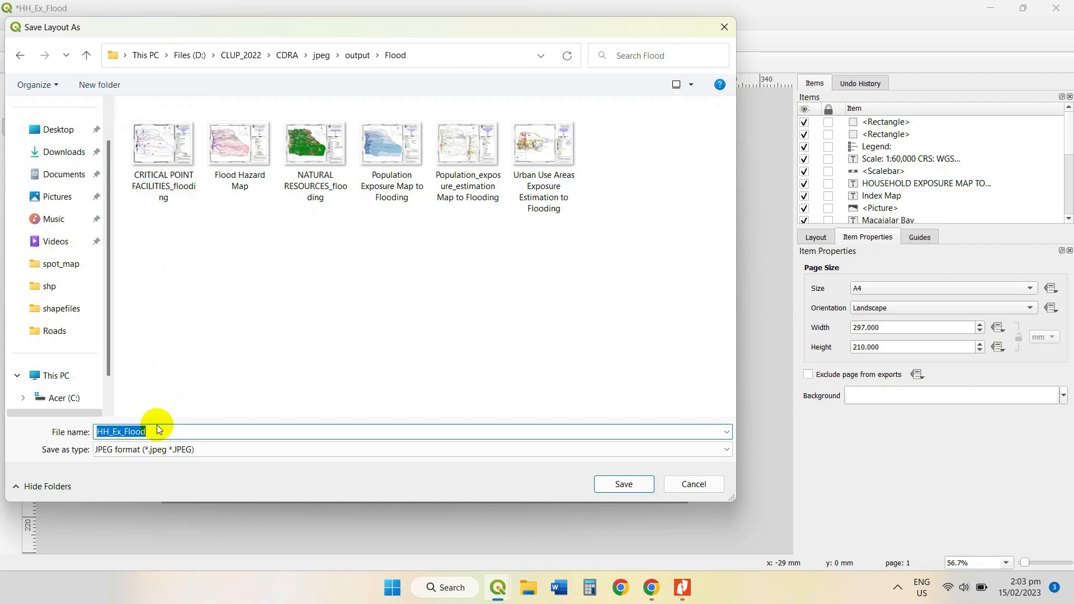
pyautogui.write('Household Exposure Map to')
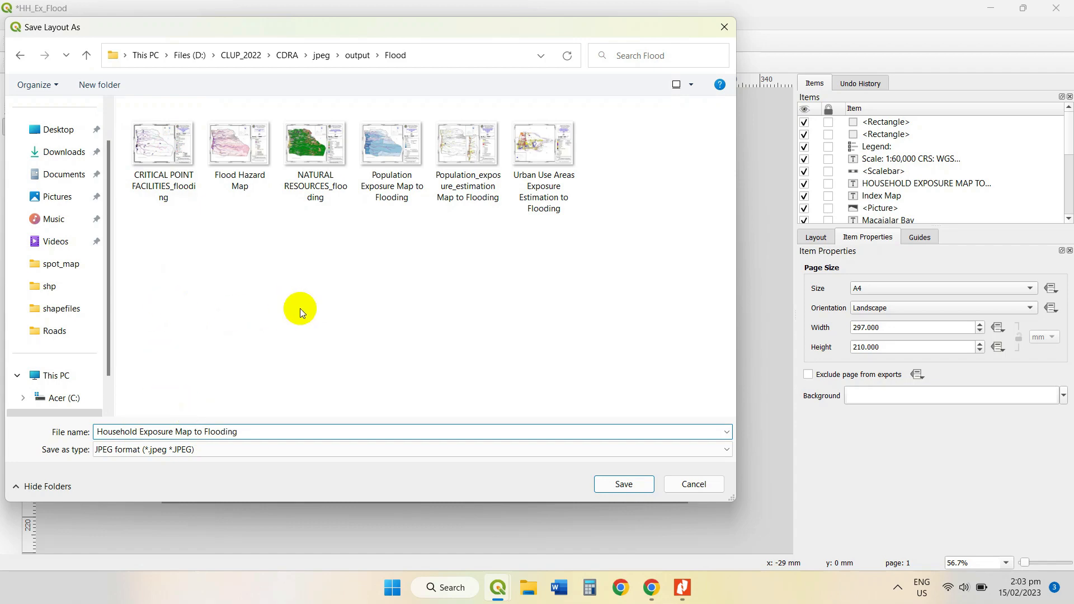
pyautogui.click(625, 485)
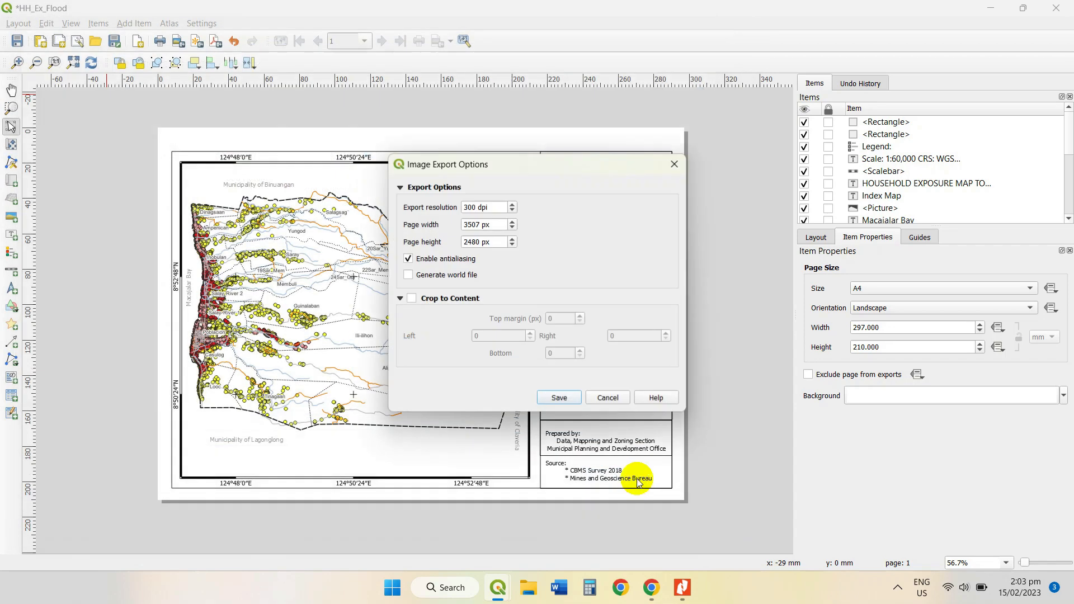
pyautogui.click(560, 399)
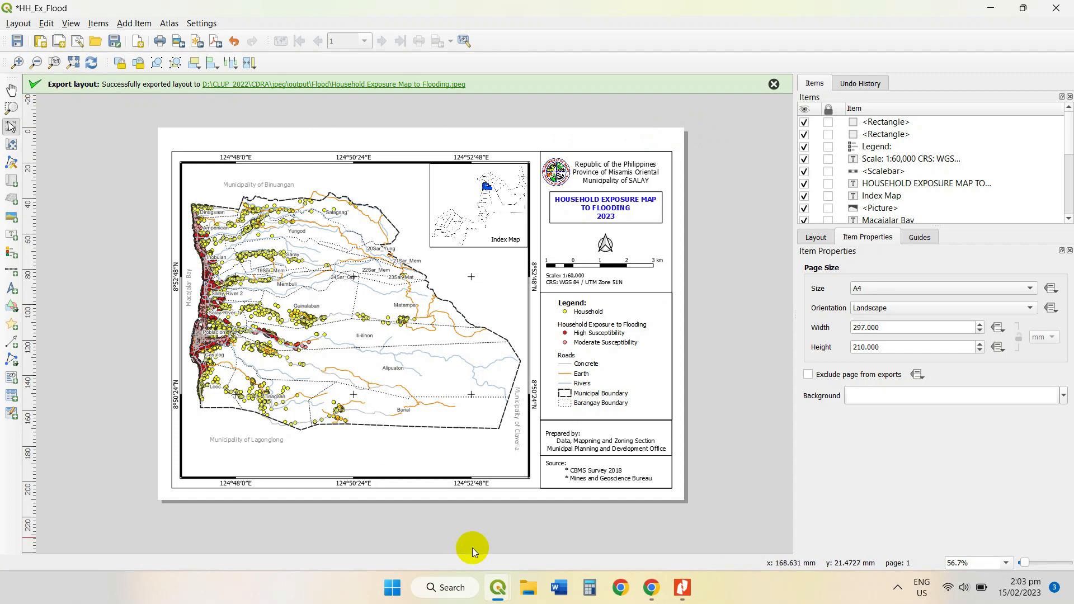
# - In File Explorer, open the exported Household Exposure Map to Flooding image from the CDRA\jpeg\output\Flood folder
pyautogui.click(526, 590)
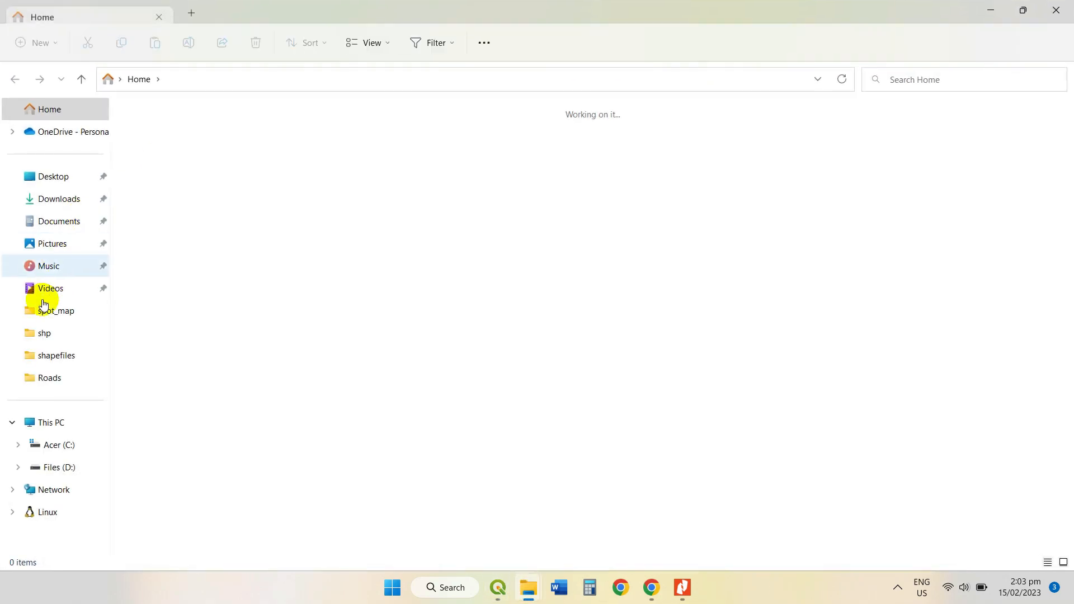
pyautogui.click(235, 156)
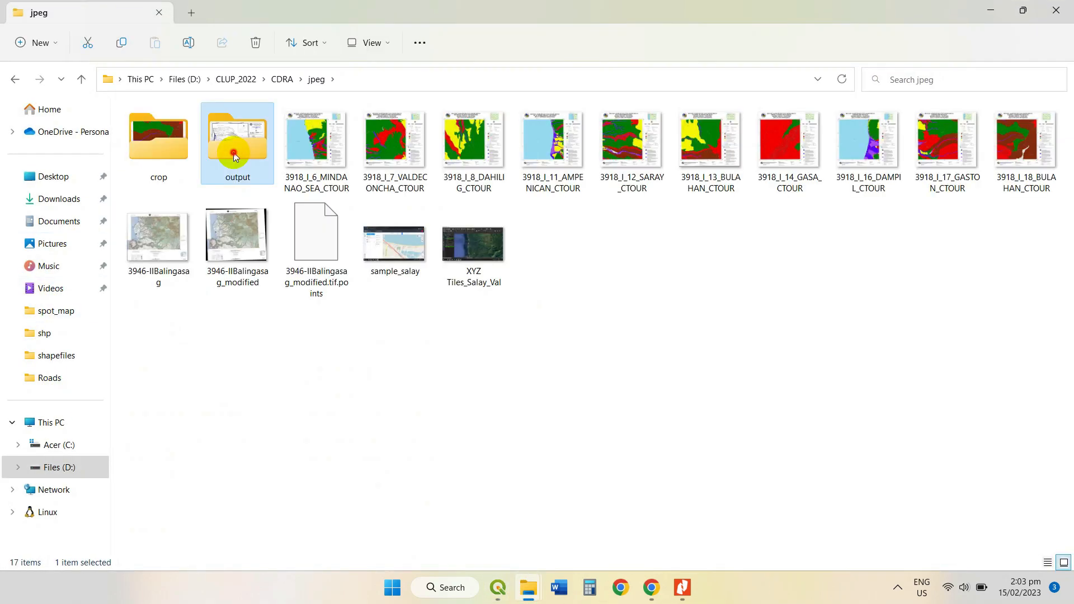
pyautogui.doubleClick(234, 156)
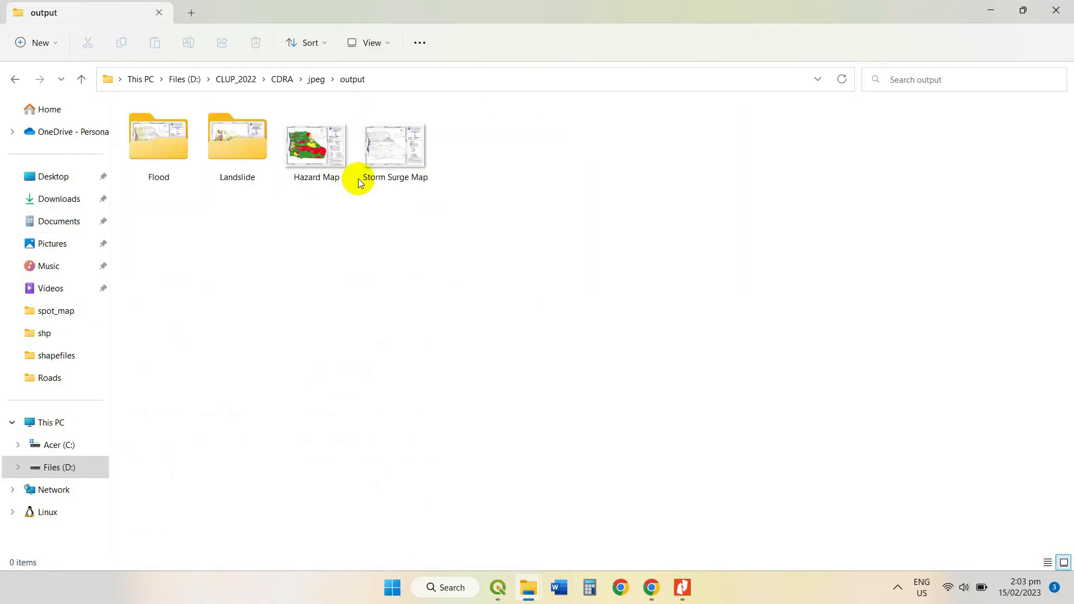
pyautogui.doubleClick(157, 141)
pyautogui.doubleClick(317, 168)
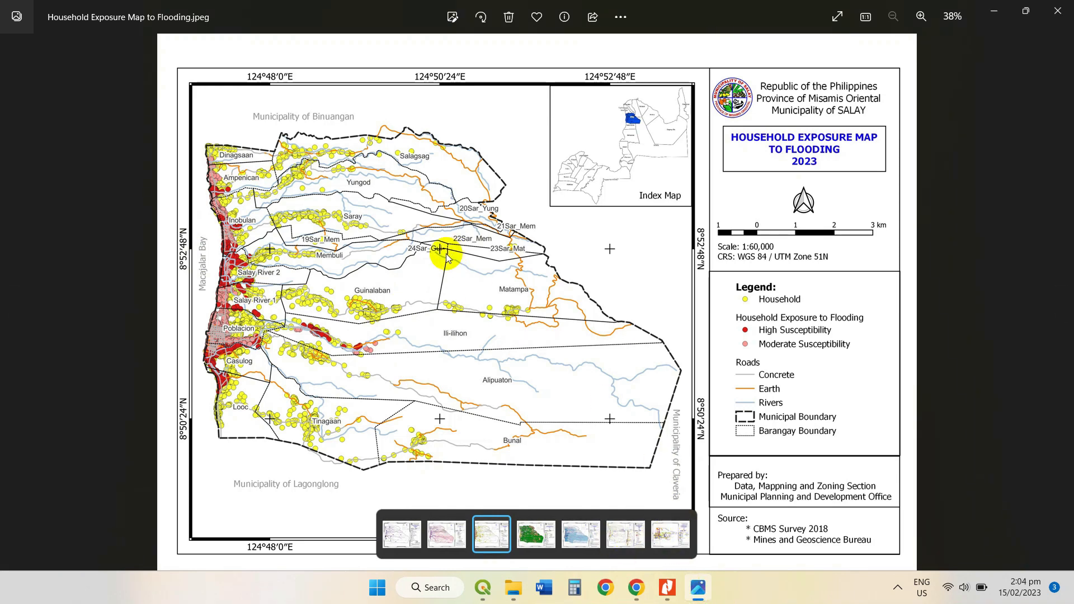
# - Inspect the exported map's household points, index map, title block and legend up close
pyautogui.scroll(1, 448, 290)
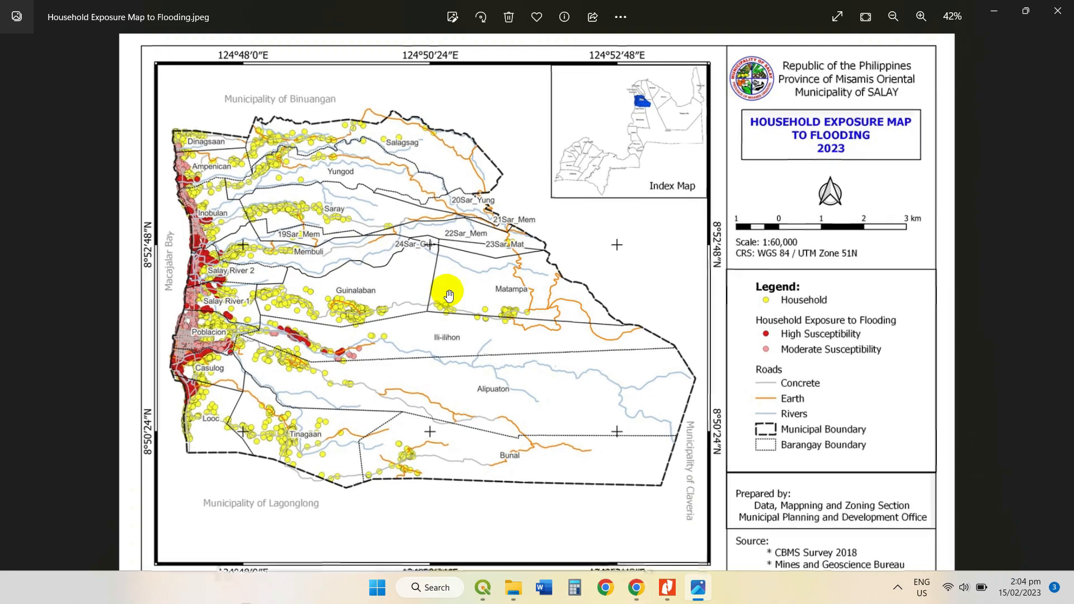
pyautogui.scroll(1, 447, 290)
pyautogui.scroll(5, 297, 341)
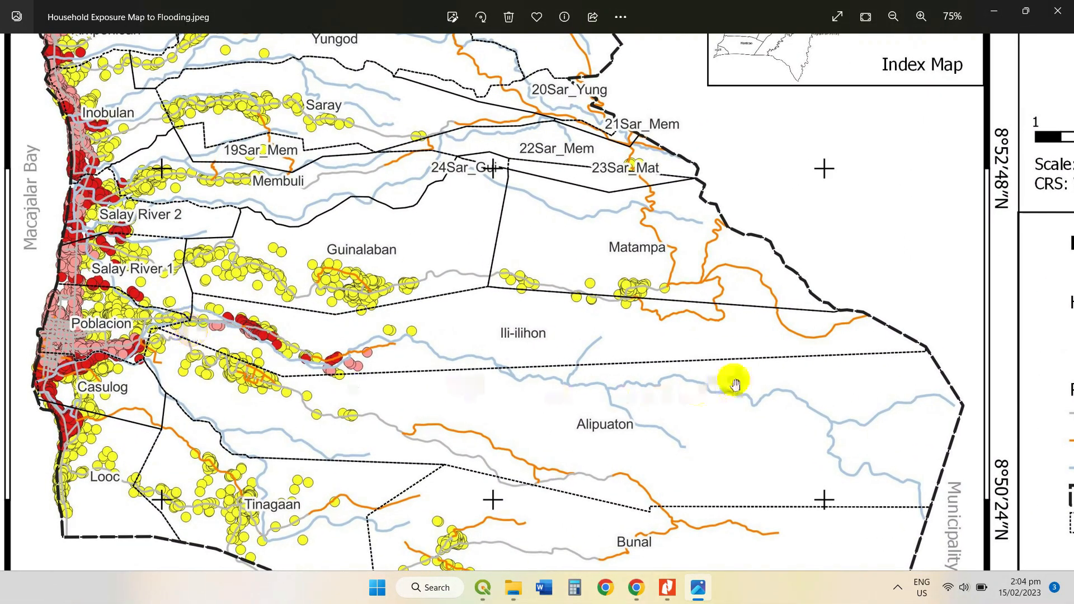
pyautogui.moveTo(791, 391); pyautogui.dragTo(346, 554)
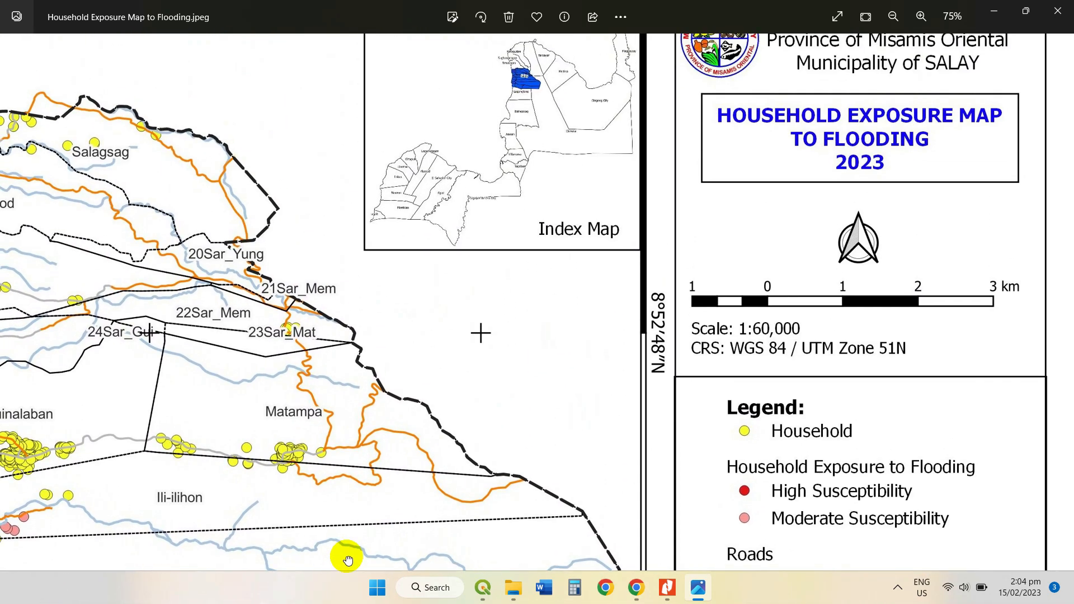
pyautogui.moveTo(554, 334); pyautogui.dragTo(538, 372)
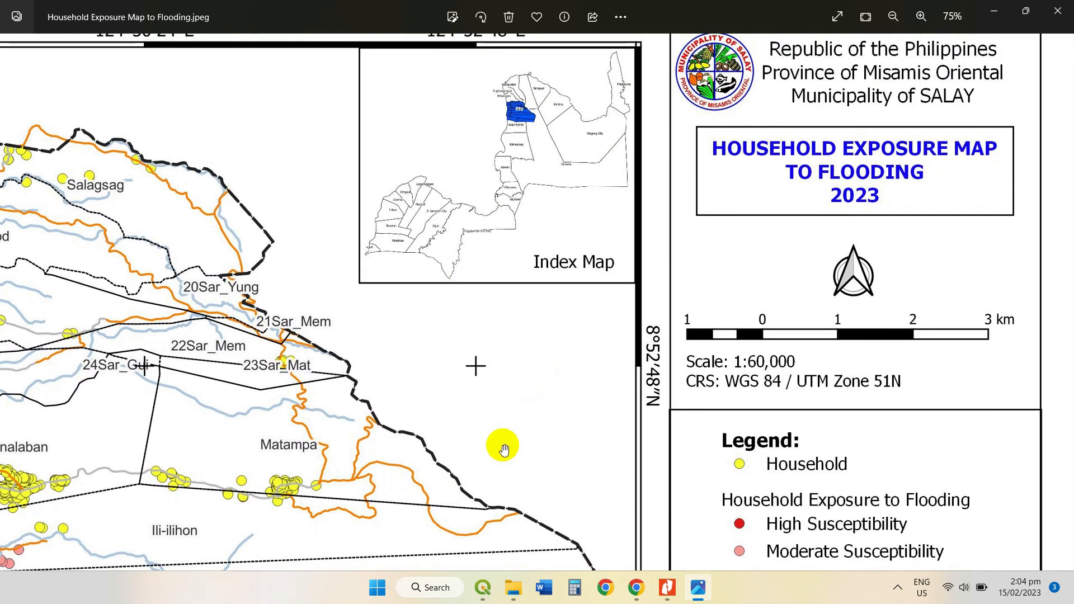
# - Examine the exported map's lower legend, prepared-by and source blocks, and the overall sheet
pyautogui.moveTo(502, 445); pyautogui.dragTo(434, 127)
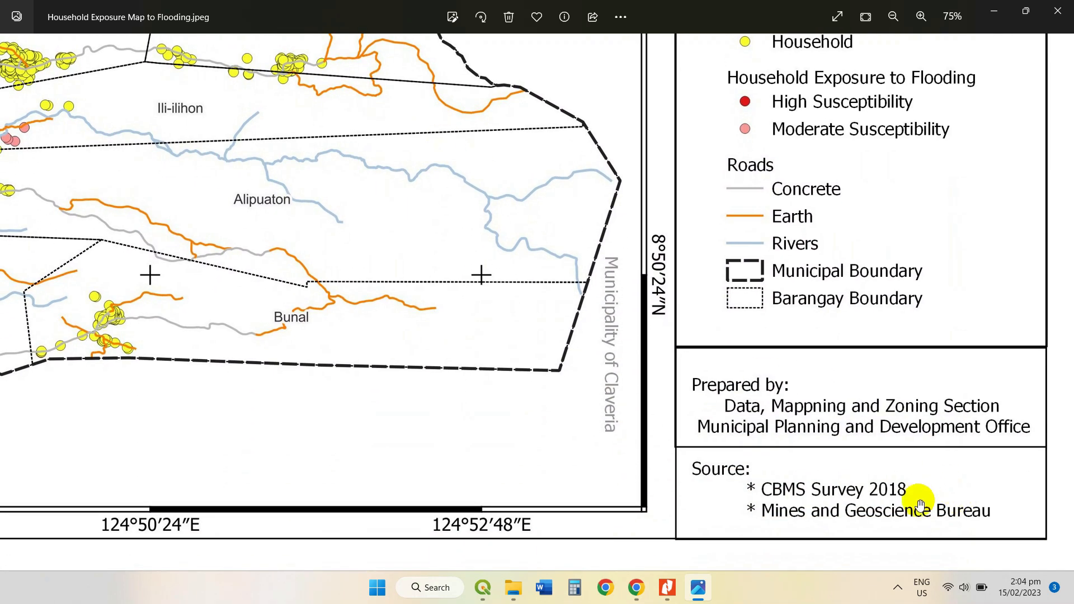
pyautogui.scroll(1, 895, 496)
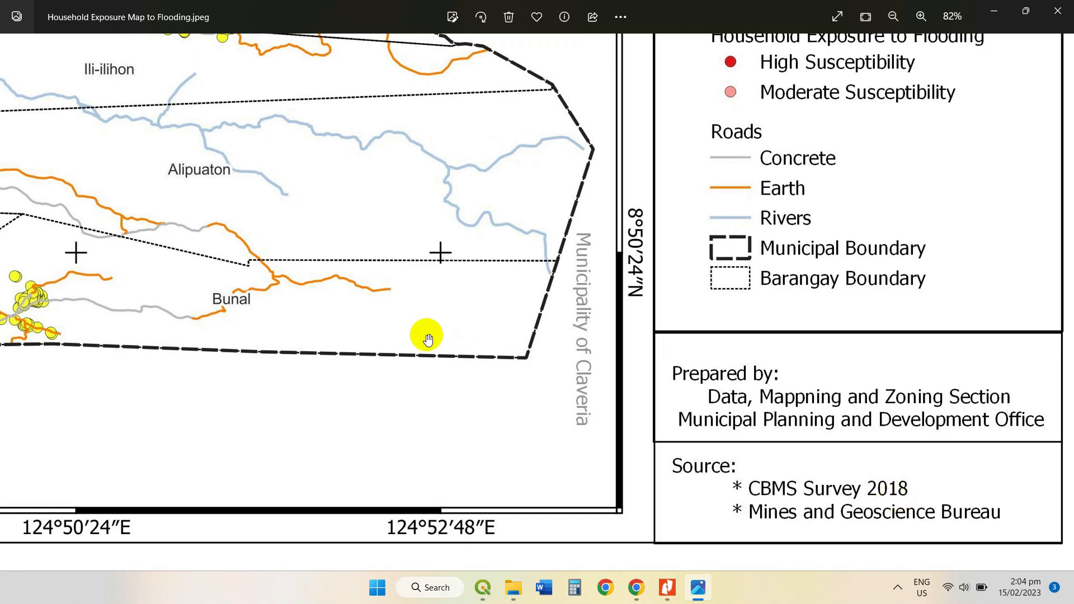
pyautogui.moveTo(311, 336); pyautogui.dragTo(863, 550)
pyautogui.scroll(-5, 344, 334)
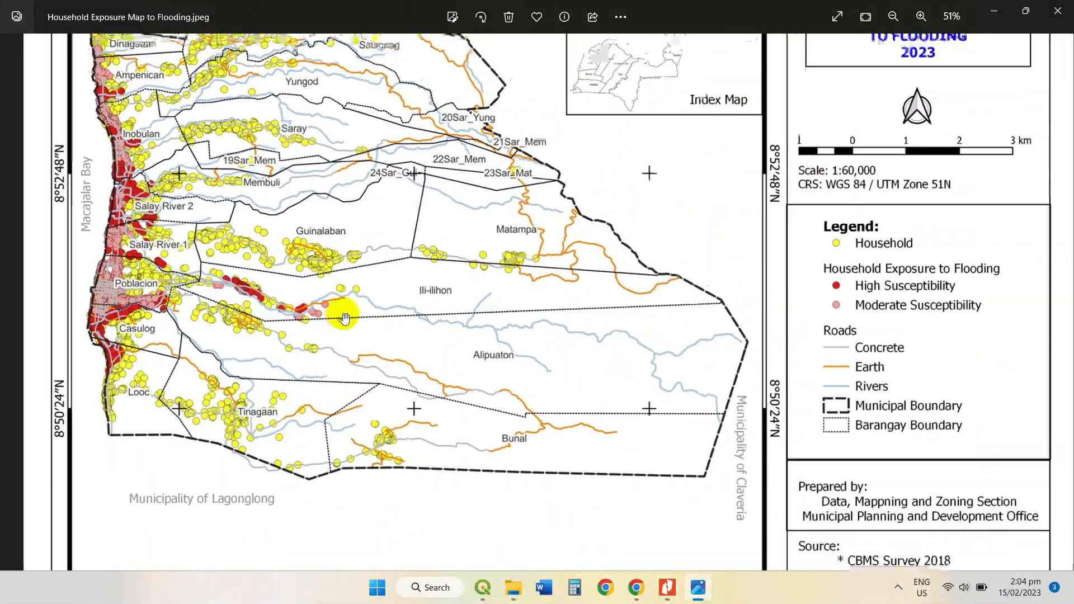
pyautogui.scroll(-1, 345, 318)
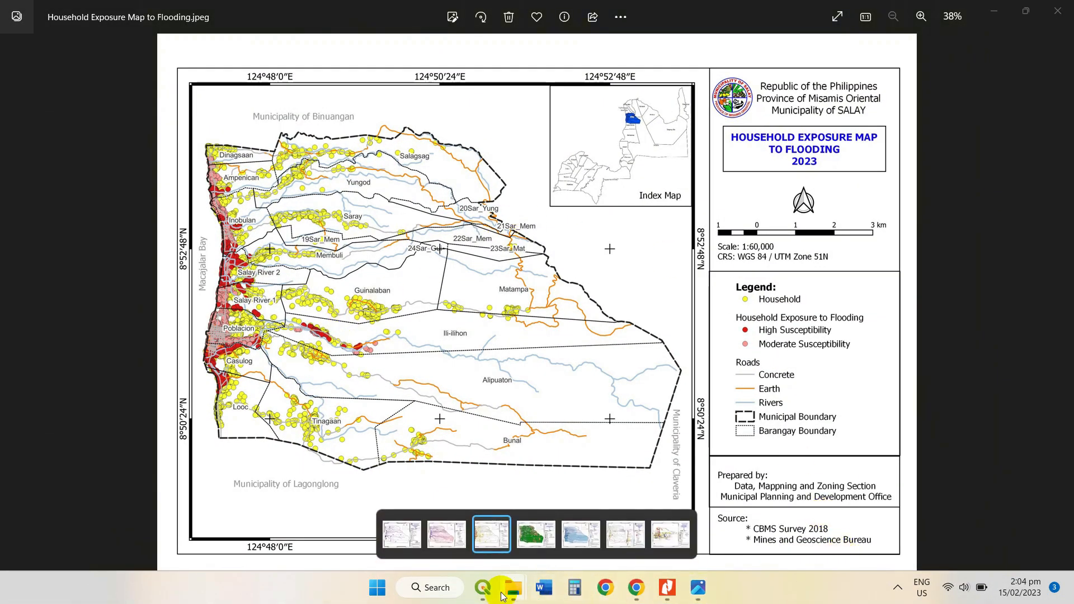
# - Switch to the main QGIS window and save the project as "Household Exposure map to Flooding" in the qformat folder, replacing the existing file
pyautogui.moveTo(481, 586)
pyautogui.click(440, 520)
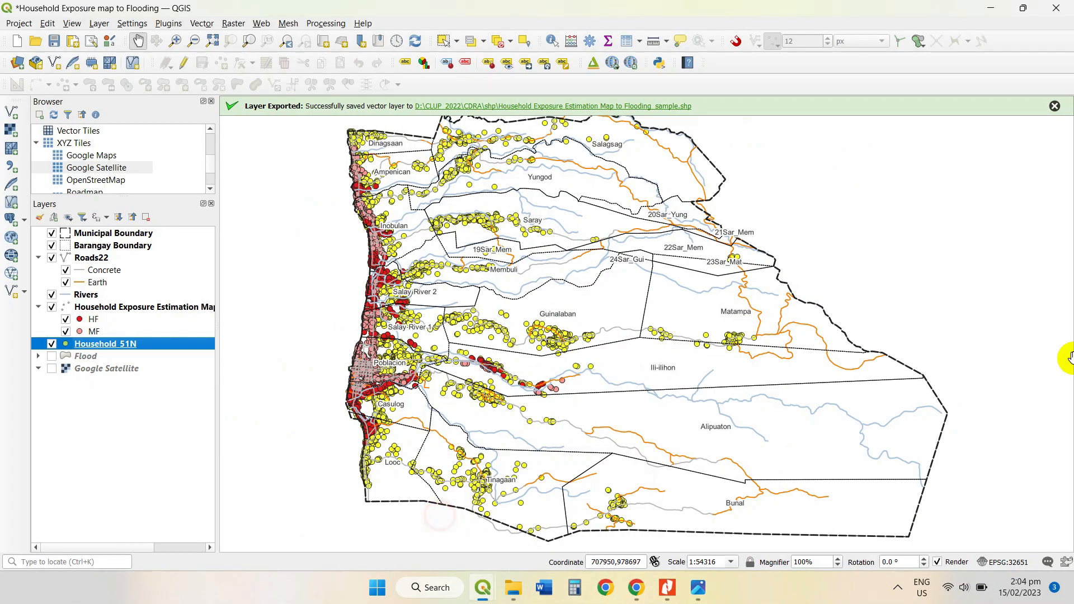
pyautogui.click(19, 24)
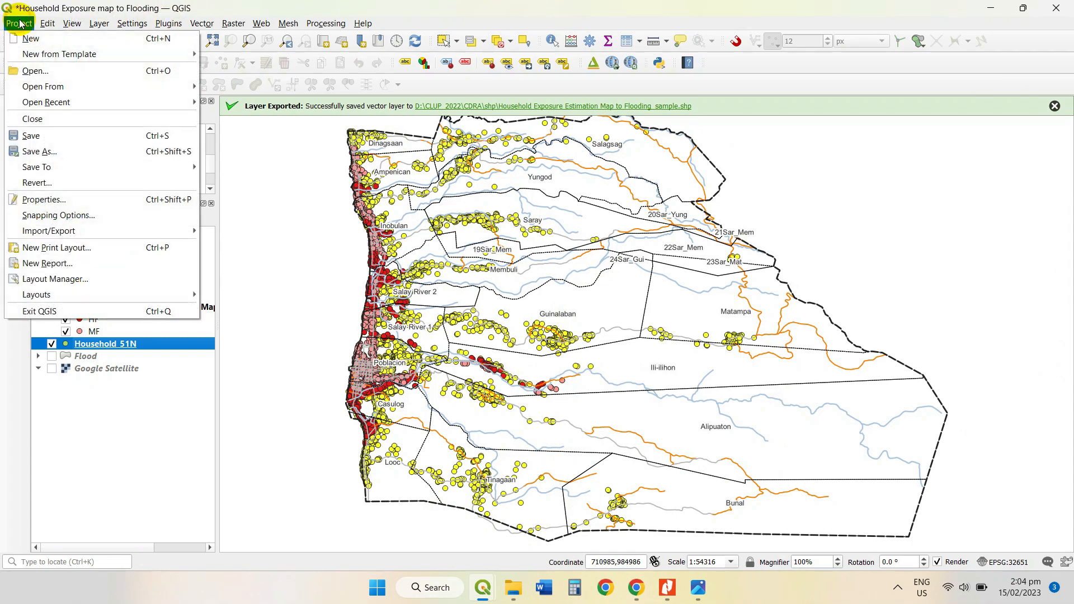
pyautogui.click(24, 151)
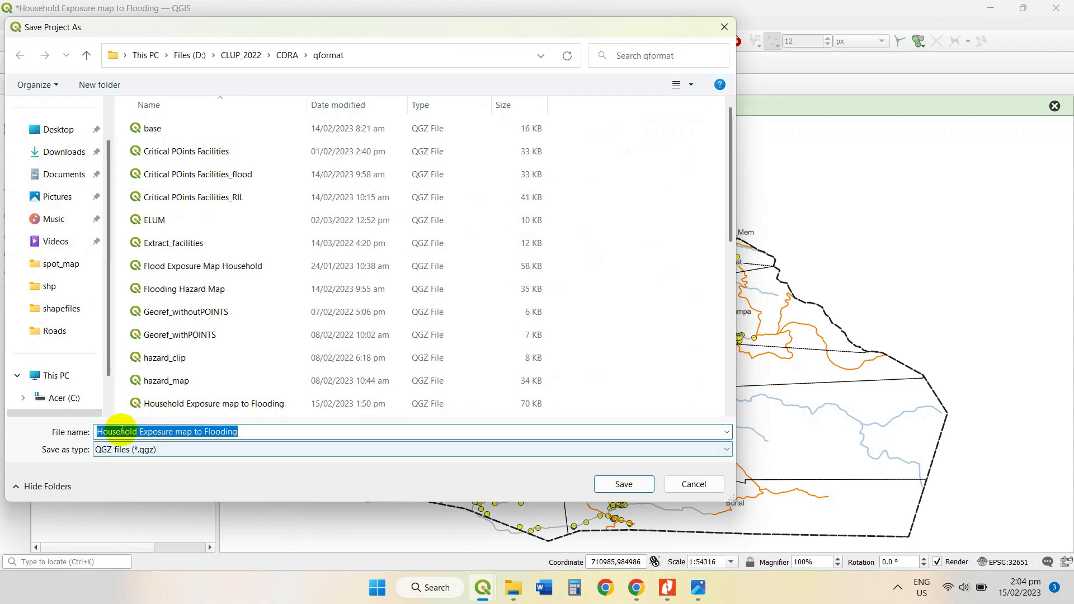
pyautogui.click(638, 484)
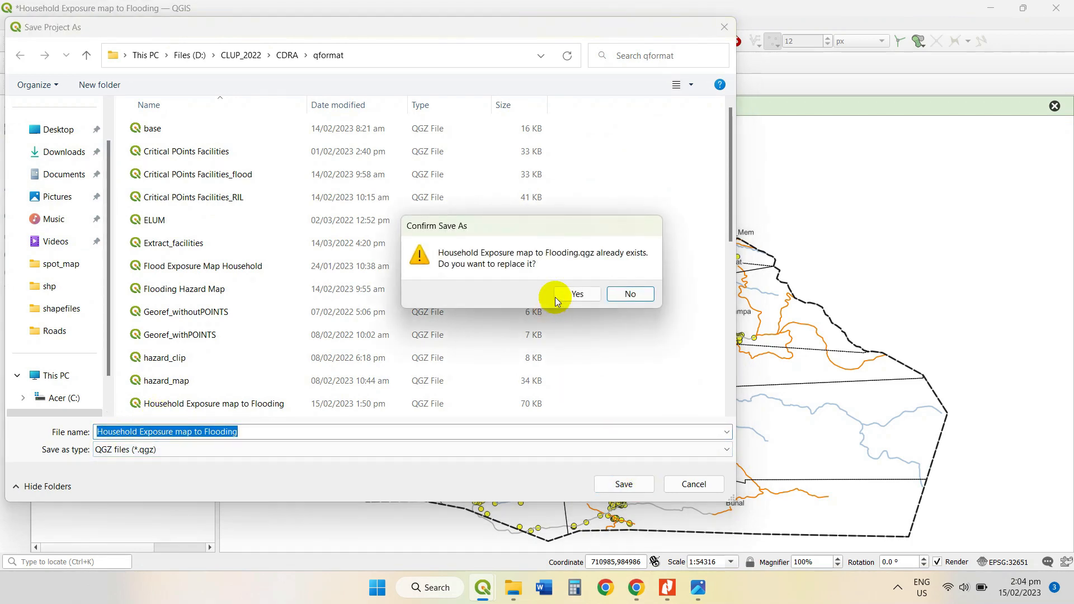
pyautogui.click(570, 295)
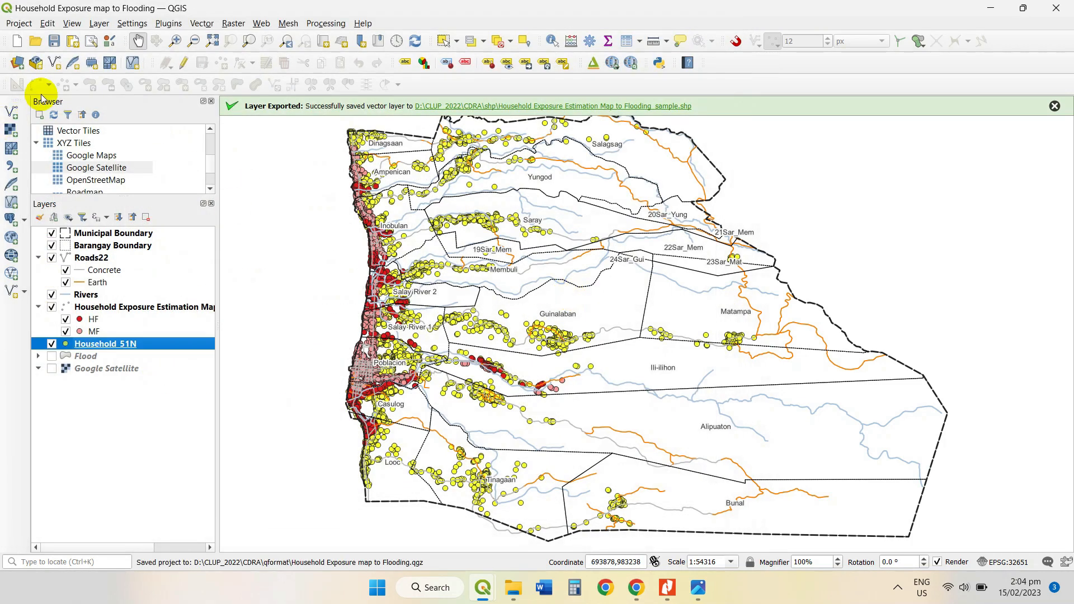